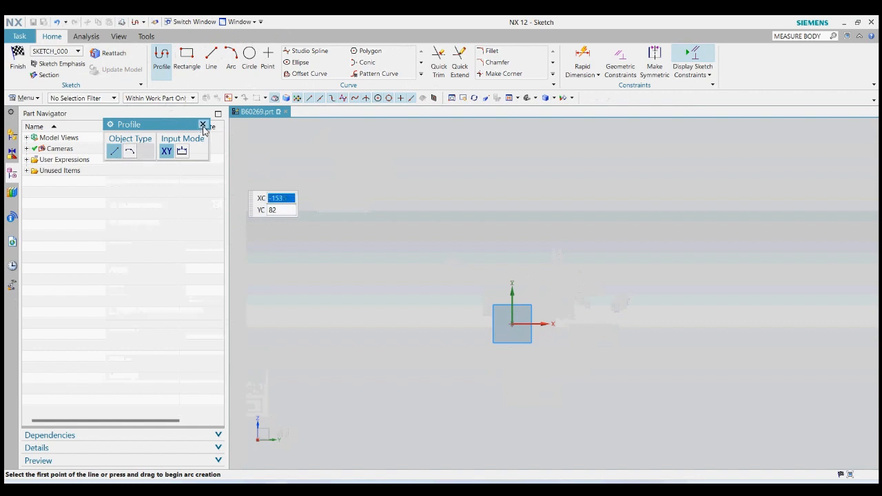
Step: Draw a vertical line 15 mm long at 90° upward from the sketch origin
left_click(211, 59)
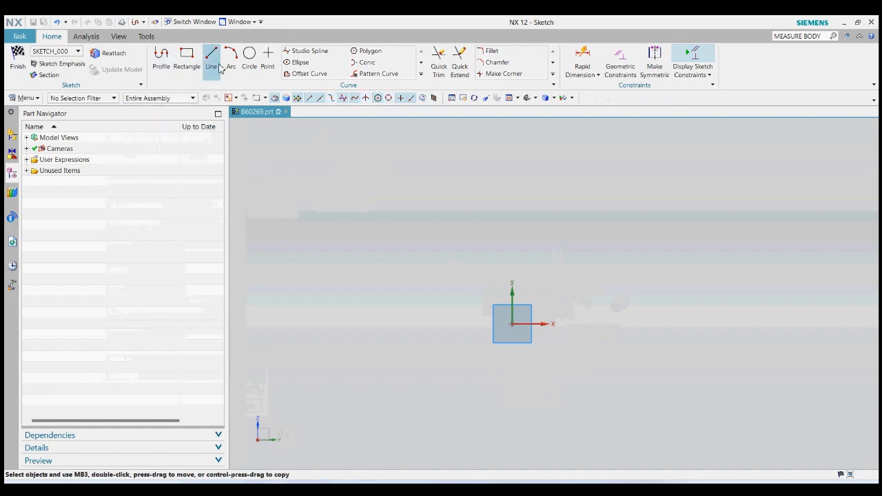
left_click(513, 322)
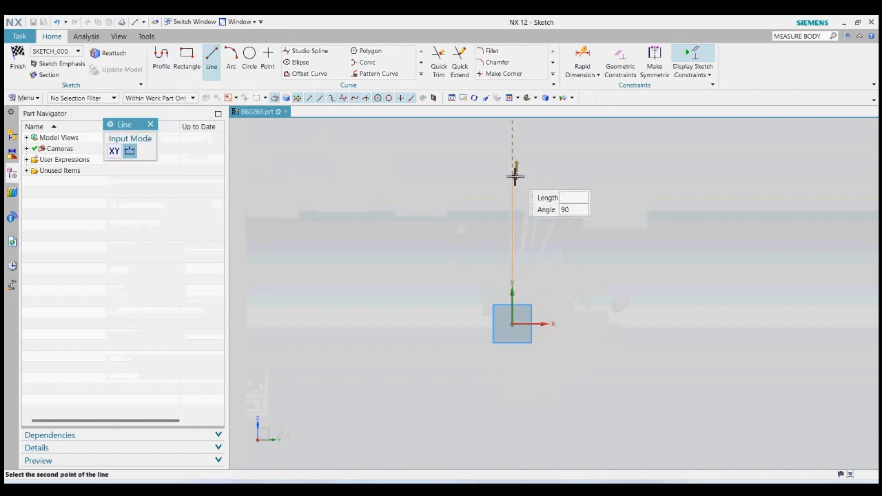
type("15")
key("Return")
scroll(531, 314, "up", 5)
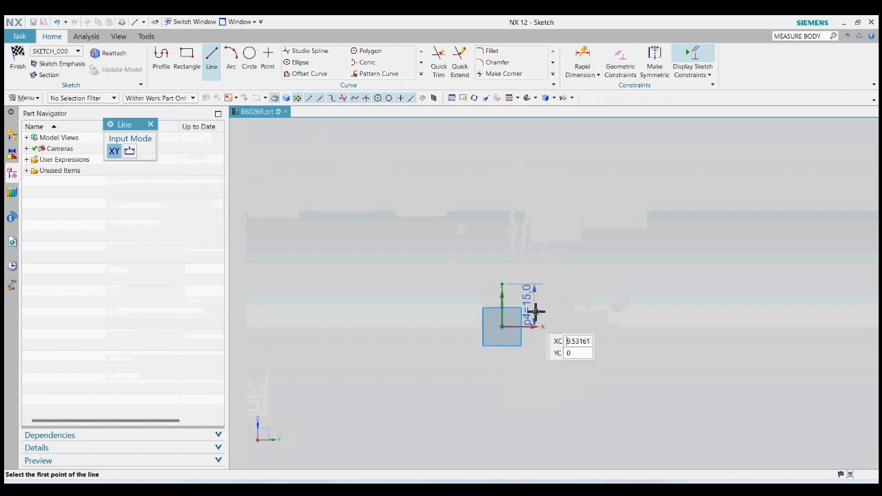
left_click(151, 124)
Step: Offset the vertical line twice toward negative X, at distances of -1.5 mm and -5.9/2 mm
left_click(307, 73)
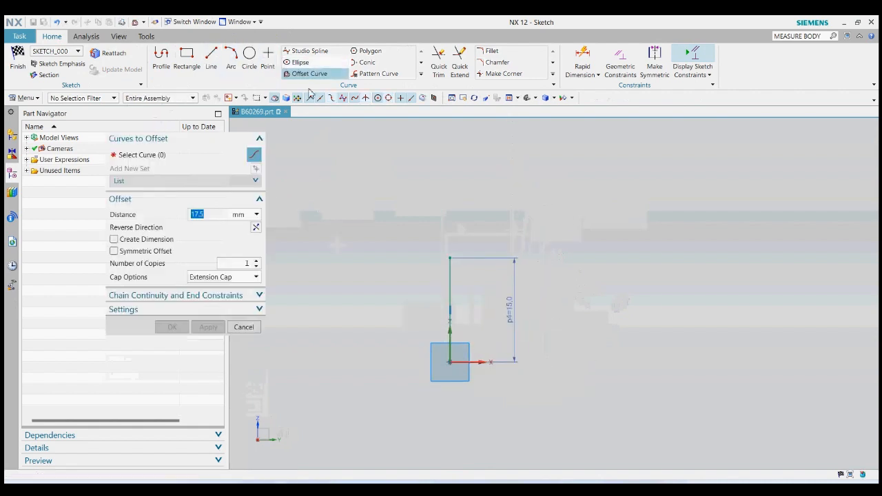
left_click(451, 272)
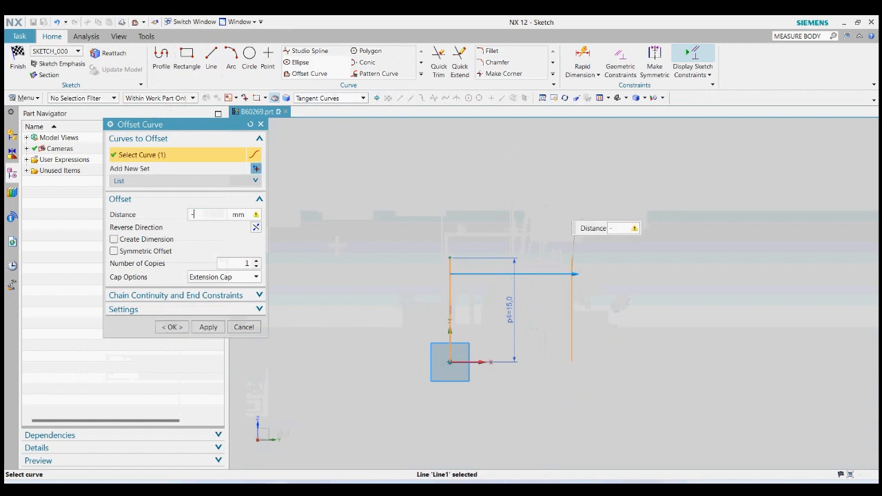
type("-1.5")
key("Return")
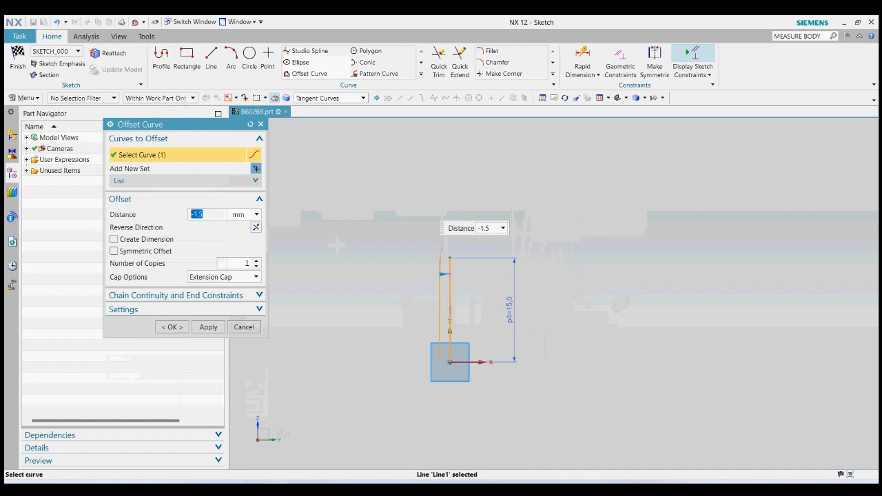
left_click(208, 327)
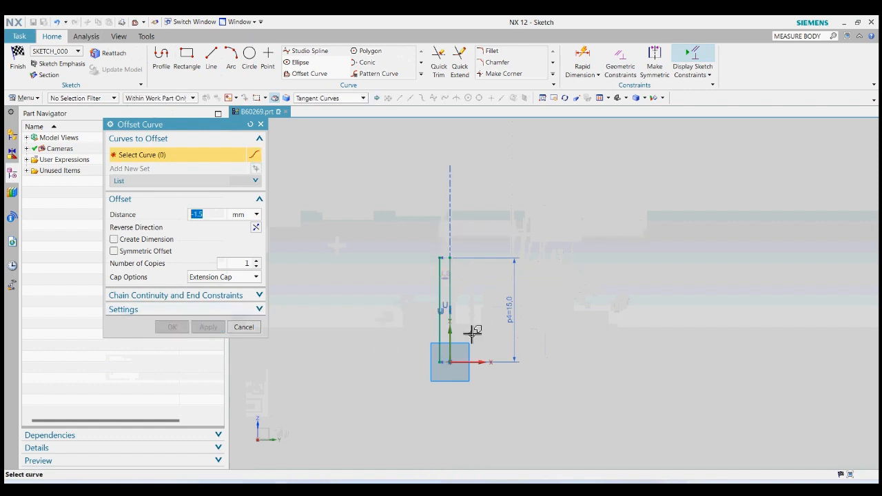
left_click(451, 297)
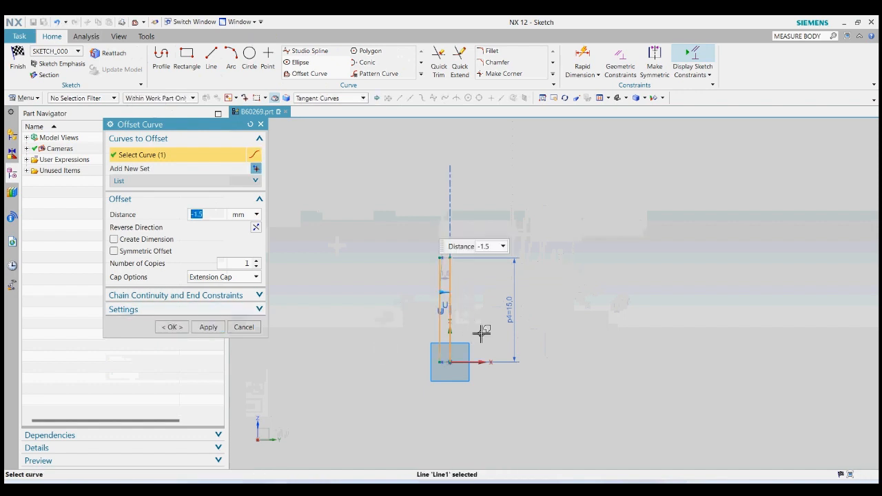
type("-")
key("Return")
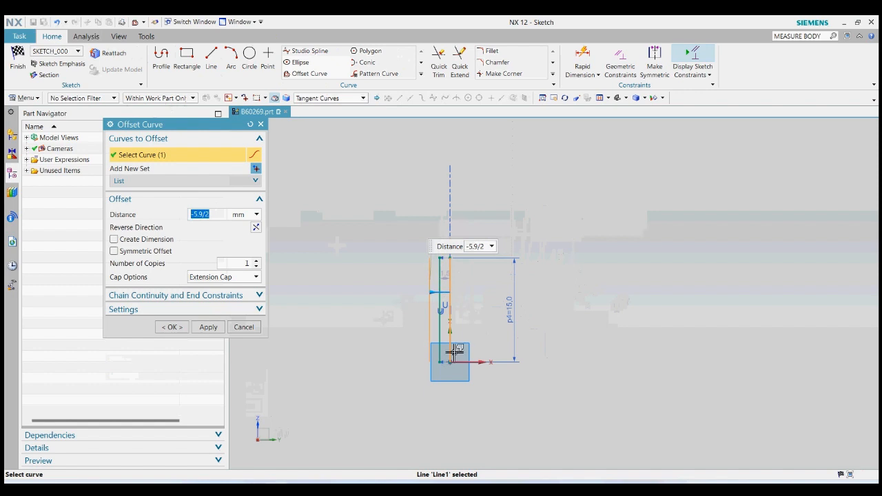
left_click(208, 327)
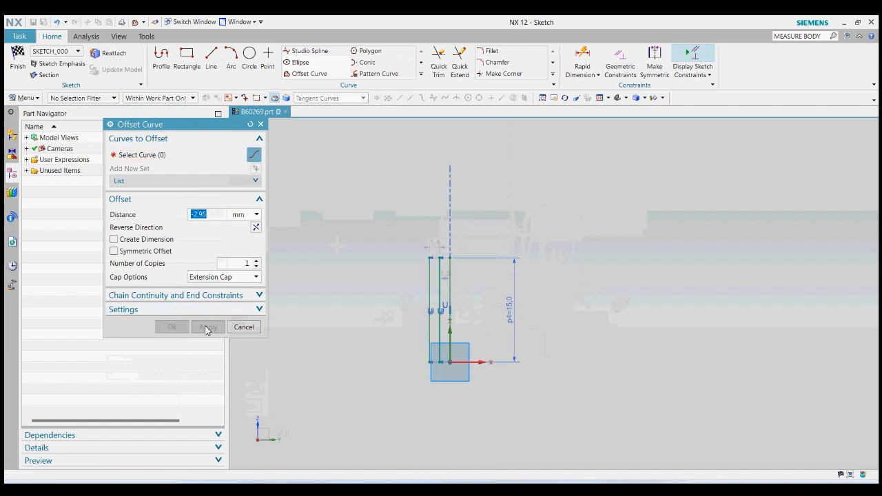
Step: Offset the original vertical line toward negative X at distances of -13/2 mm and -11/2 mm
left_click(451, 289)
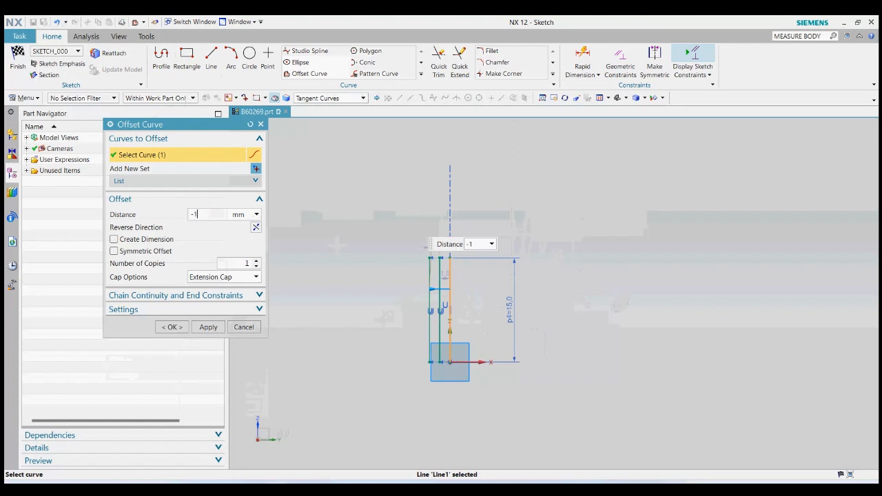
key("Return")
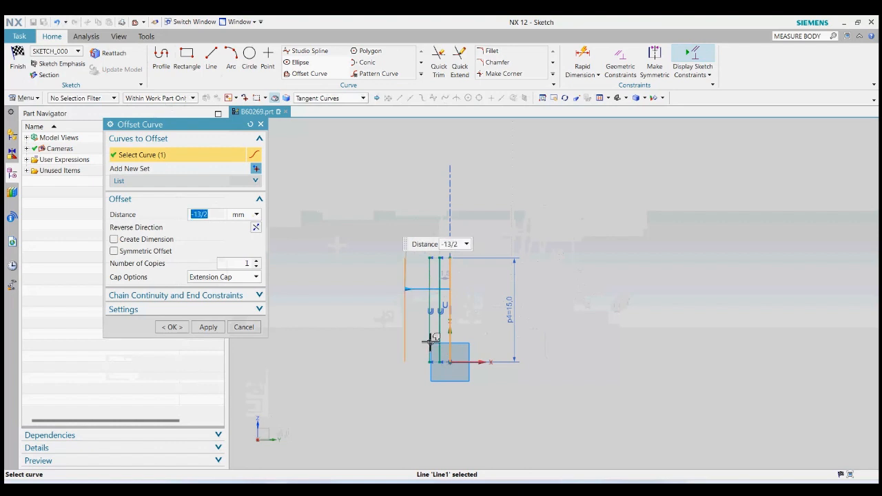
left_click(210, 331)
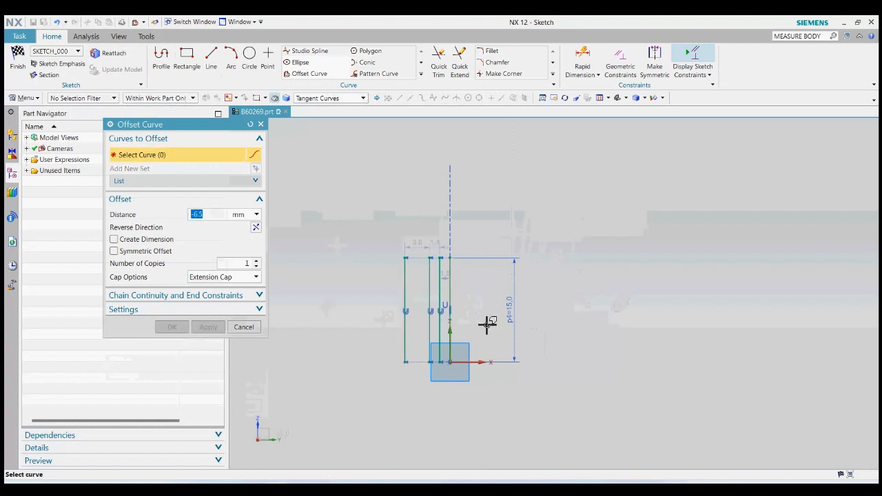
left_click(450, 290)
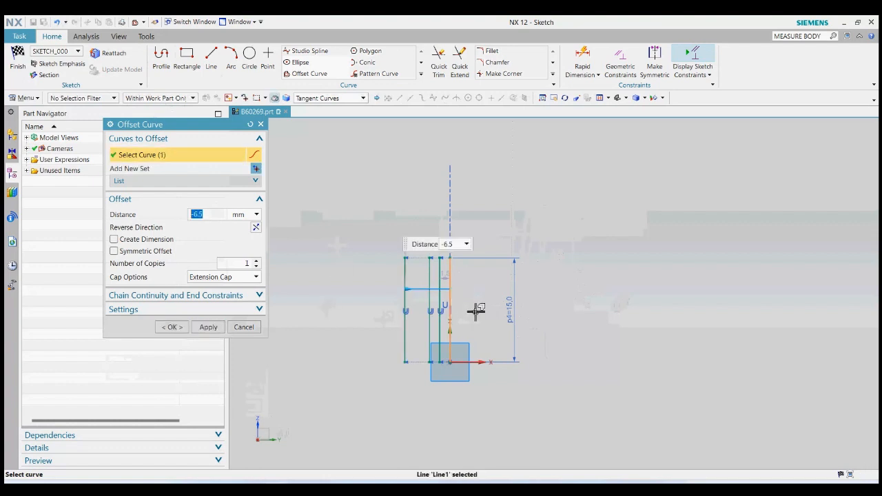
type("-11/2")
key("Return")
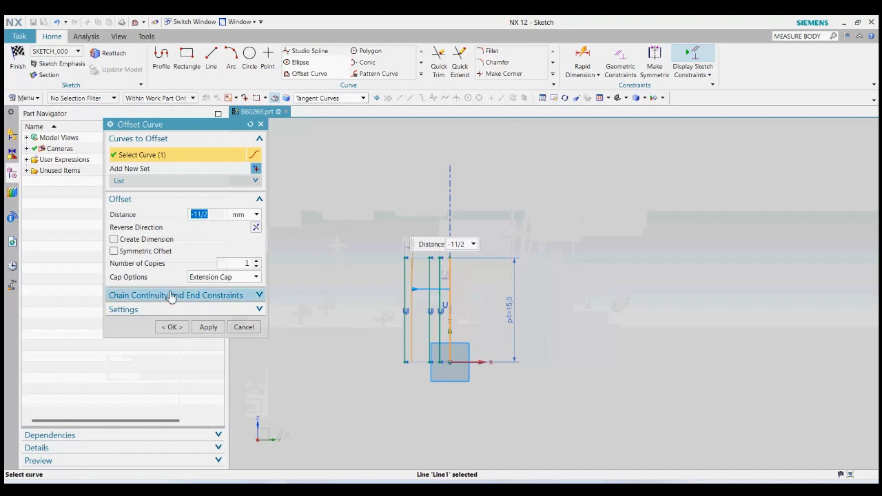
left_click(172, 327)
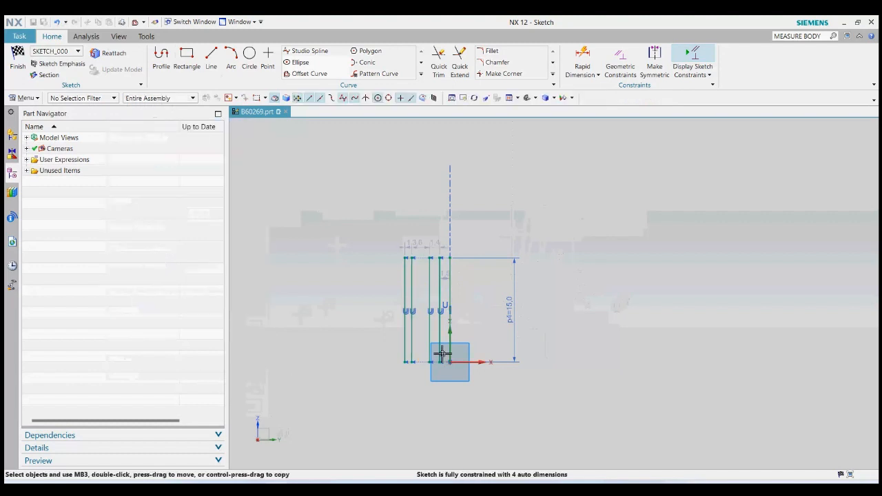
Step: Draw a horizontal base line joining the lower endpoints of the 1.5 mm and outermost offset lines
scroll(442, 354, "up", 4)
left_click(212, 61)
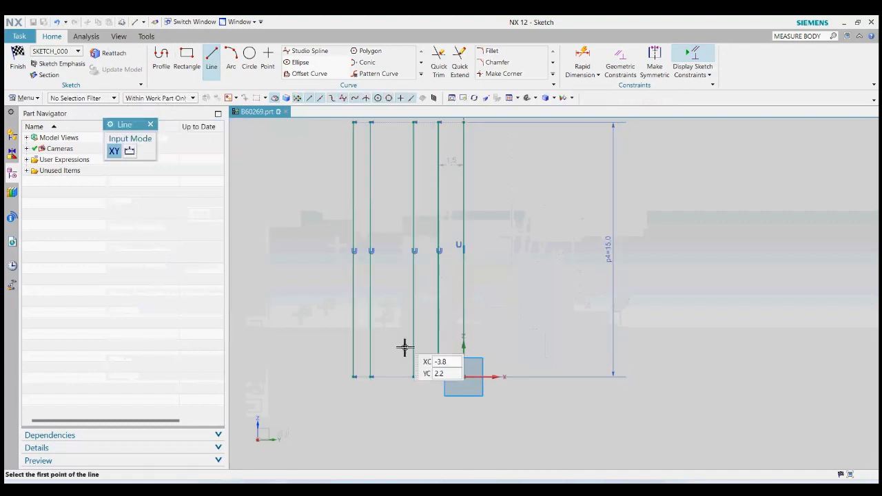
left_click(439, 377)
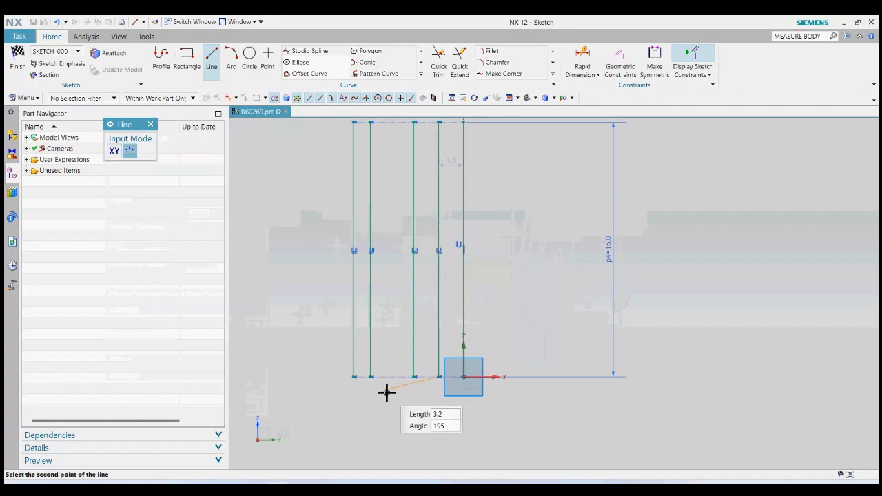
left_click(355, 377)
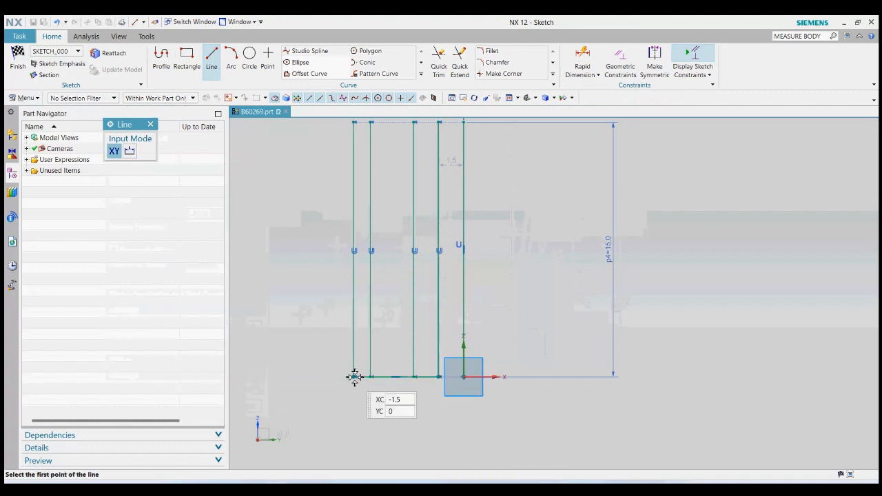
left_click(150, 124)
Step: Offset the horizontal base line upward using the reversed direction and a distance of -3.5 mm
left_click(330, 76)
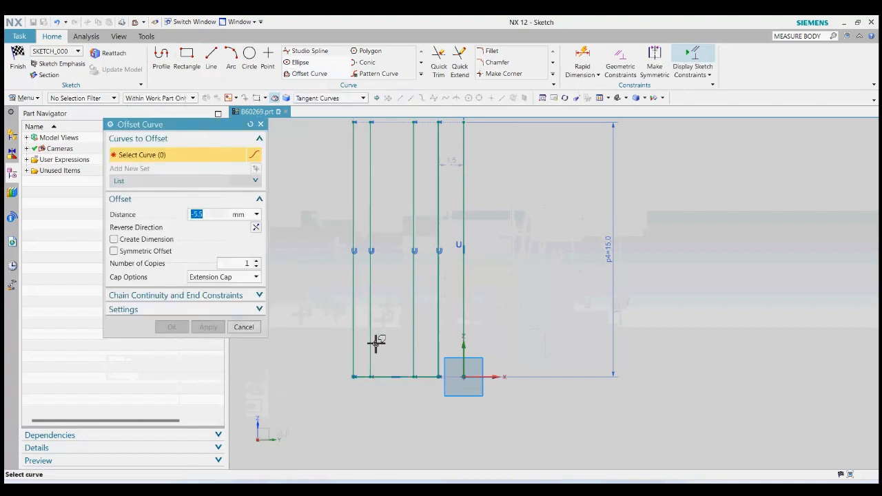
left_click(390, 379)
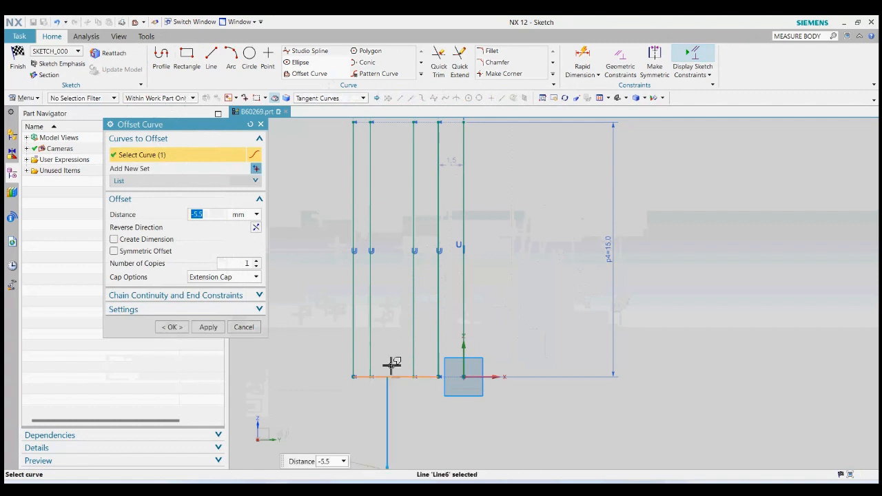
left_click(255, 228)
left_click(215, 216)
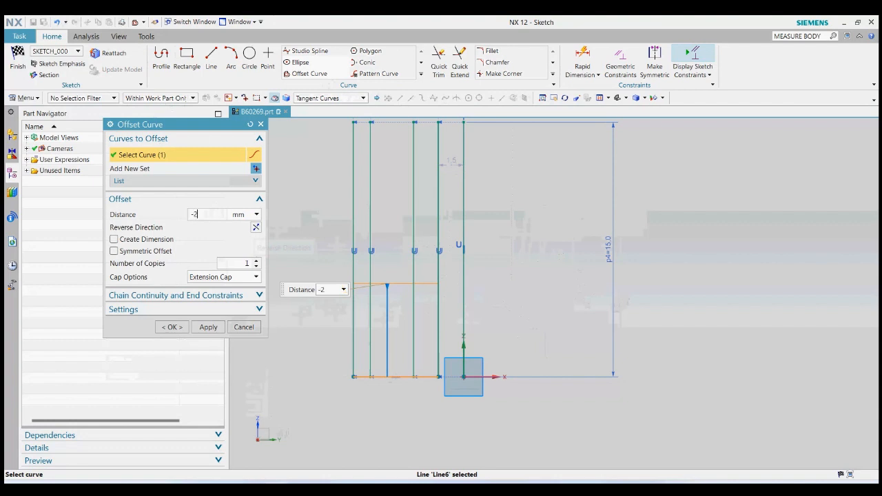
key("Return")
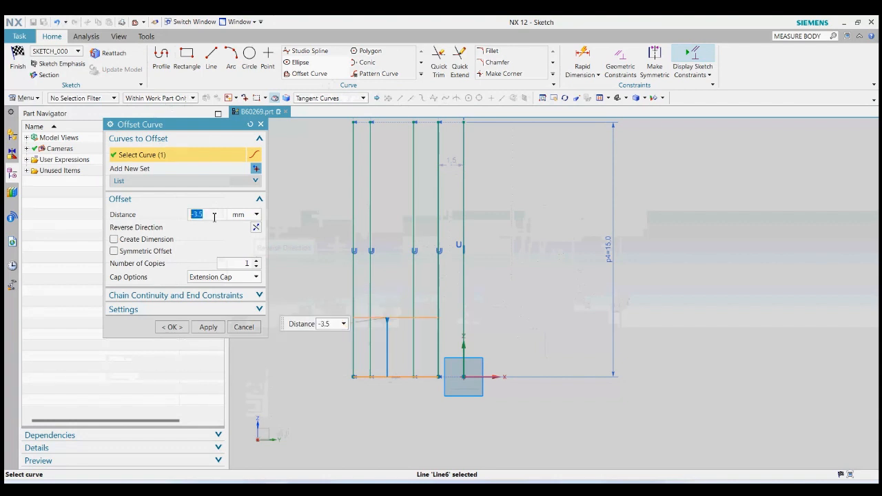
left_click(214, 336)
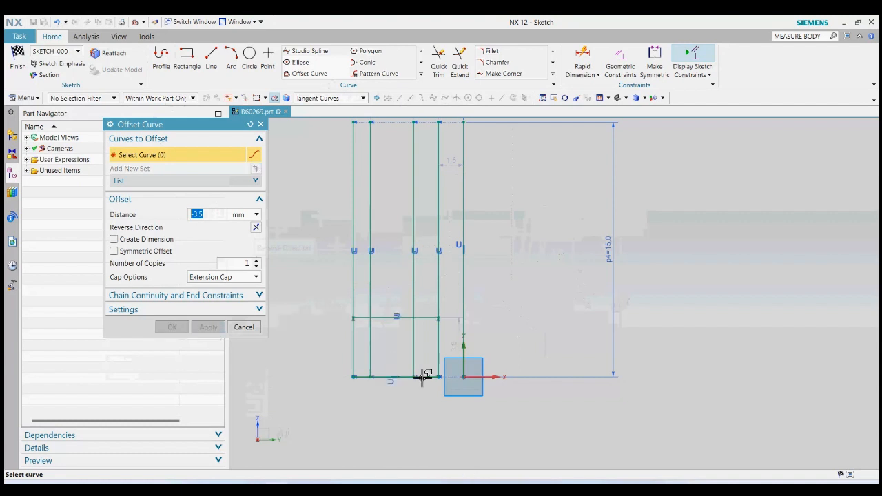
Step: Offset the horizontal base line again, 1.5 mm upward
left_click(406, 376)
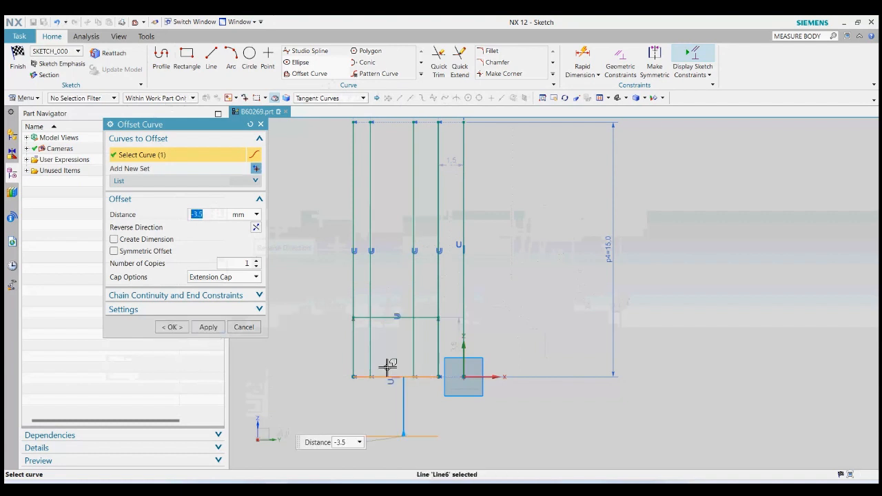
type("-")
key("Return")
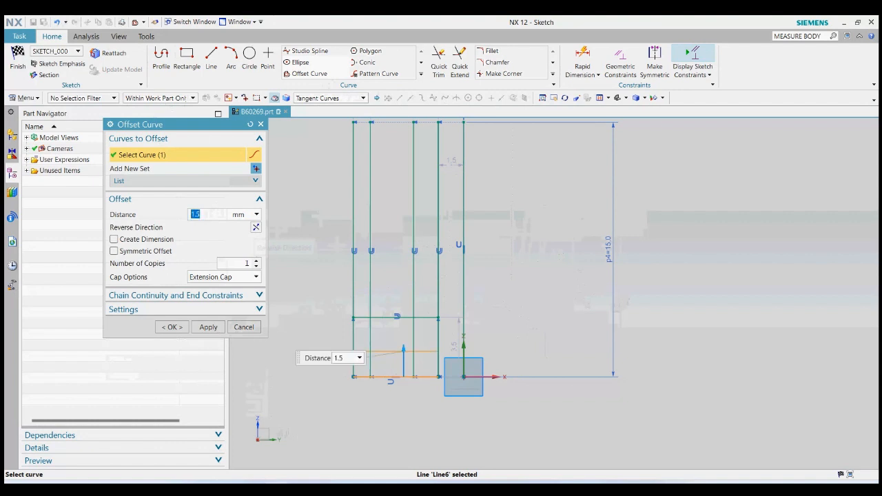
left_click(176, 328)
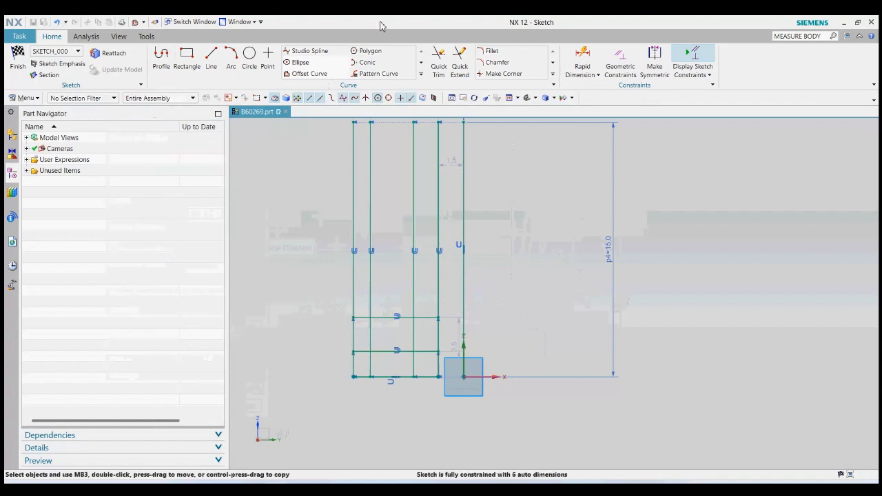
Step: Quick Trim the innermost offset vertical away, along with the horizontal segments between it and the 5.9/2 mm offset line
left_click(439, 62)
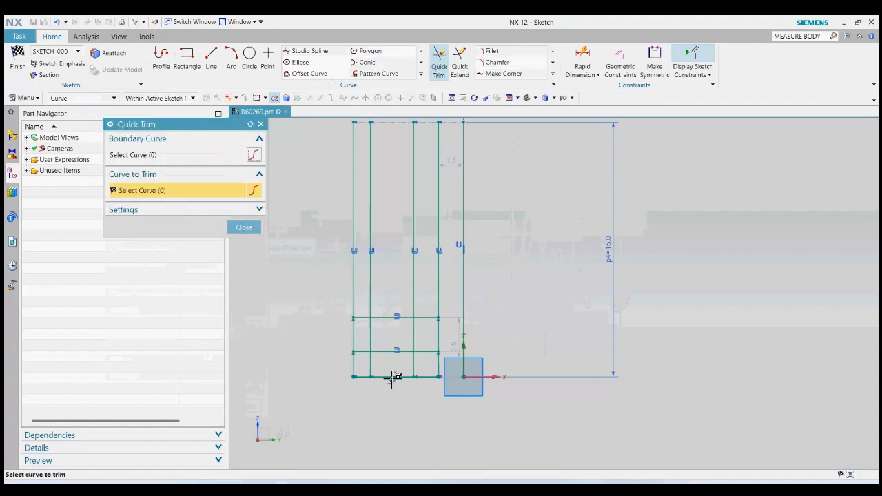
scroll(406, 383, "up", 5)
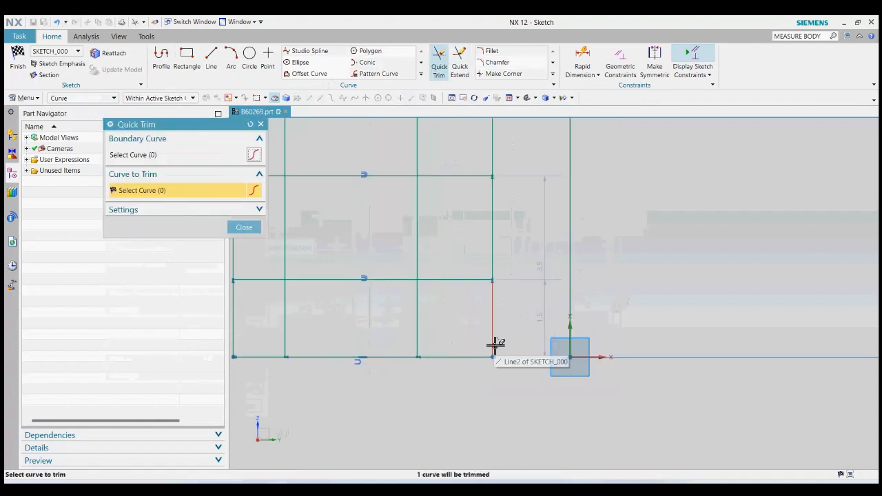
left_click(478, 357)
left_click(493, 341)
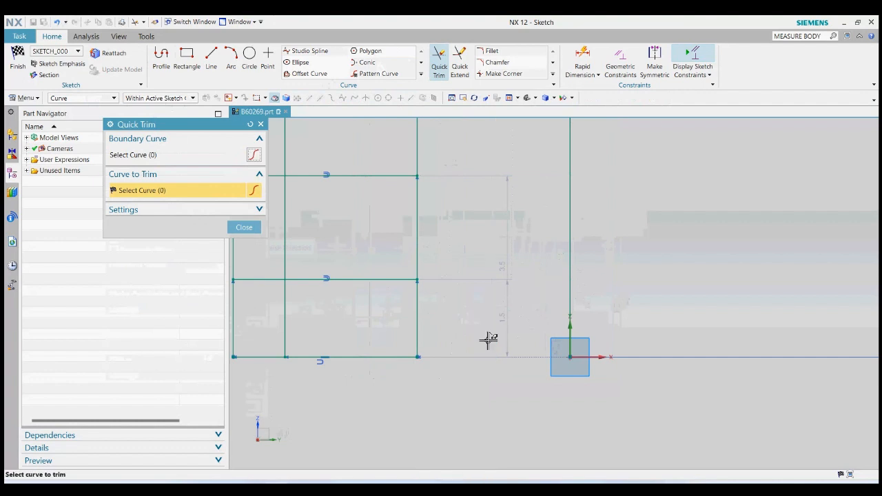
Step: Trim the 5.9/2 mm vertical's lower stub, the base and upper horizontals inside the 11/2 mm vertical, and the middle horizontal between the outer verticals
left_click(418, 335)
left_click(402, 357)
scroll(407, 365, "down", 3)
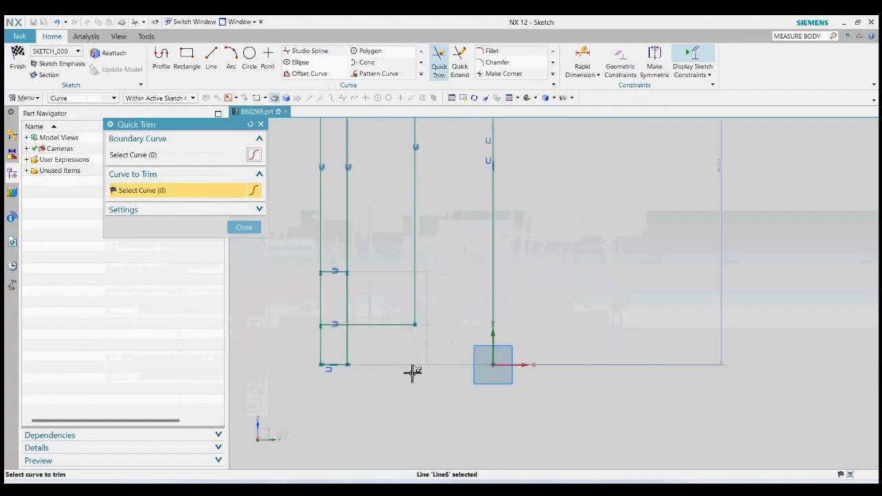
scroll(338, 326, "up", 3)
left_click(339, 326)
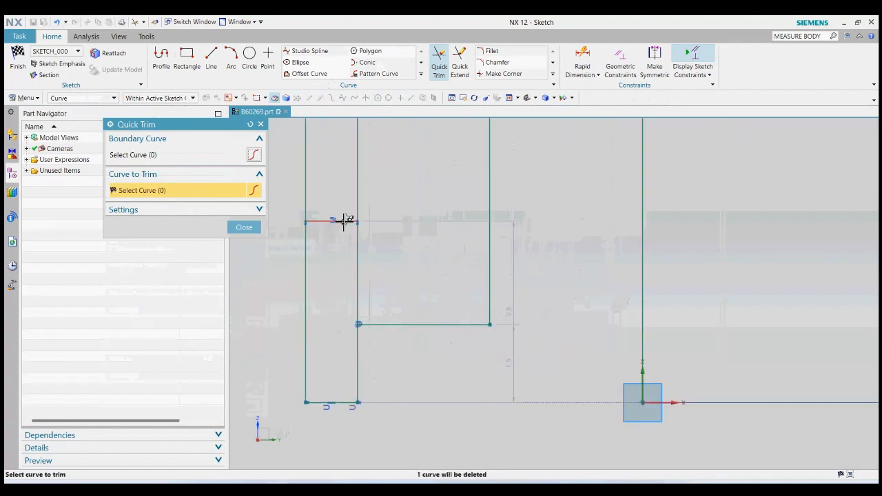
scroll(355, 290, "down", 3)
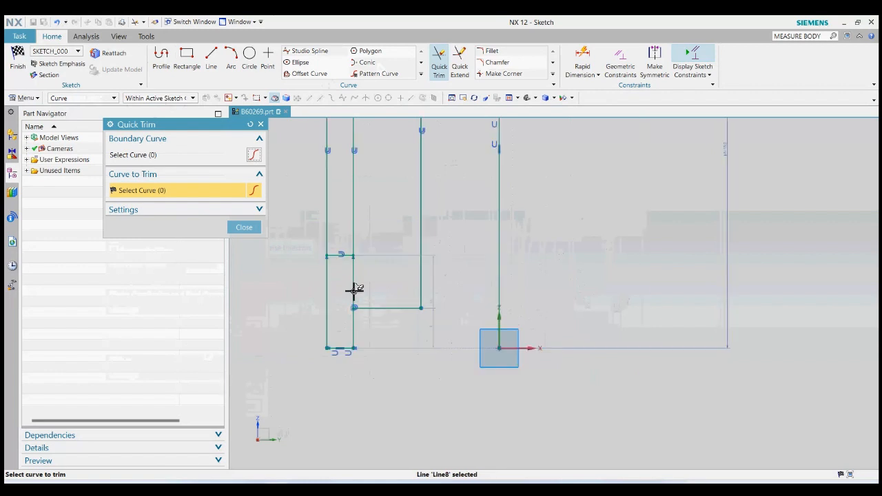
left_click(244, 227)
Step: Quick Extend the short upper horizontal line, 3.5 mm above the base, to the 5.9/2 mm offset vertical
left_click(460, 66)
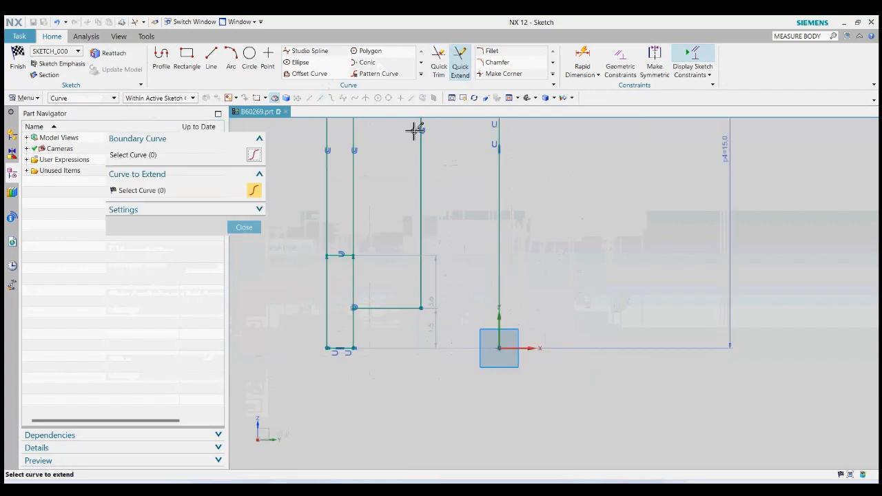
left_click(344, 253)
scroll(418, 315, "down", 2)
scroll(420, 313, "up", 2)
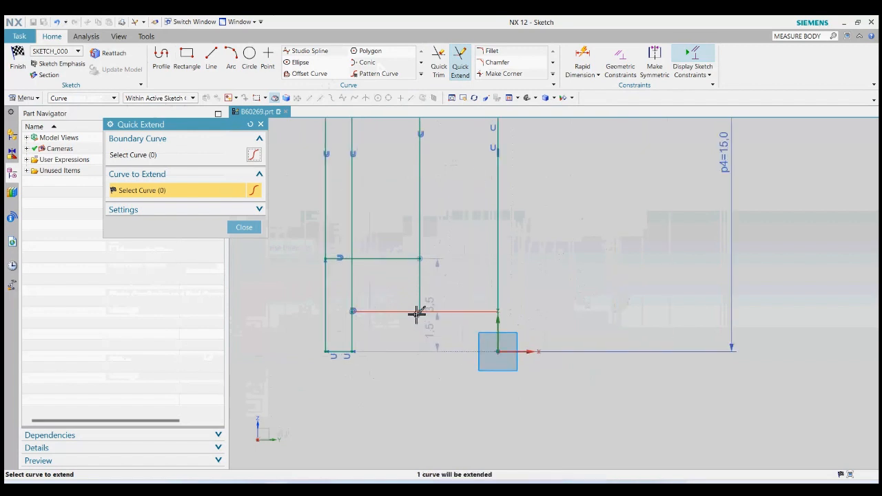
Step: Offset the vertical line on the centre axis 1.5 mm towards the profile, reversing the offset direction
scroll(412, 296, "down", 2)
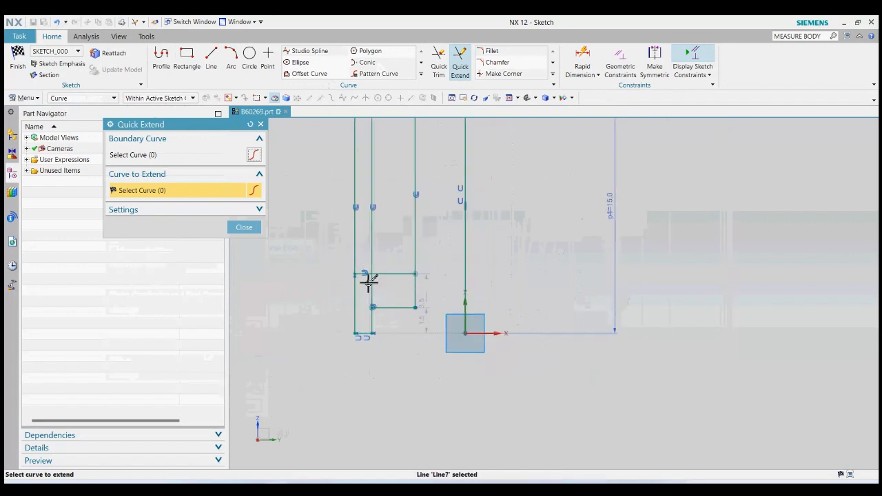
left_click(254, 235)
scroll(413, 249, "up", 2)
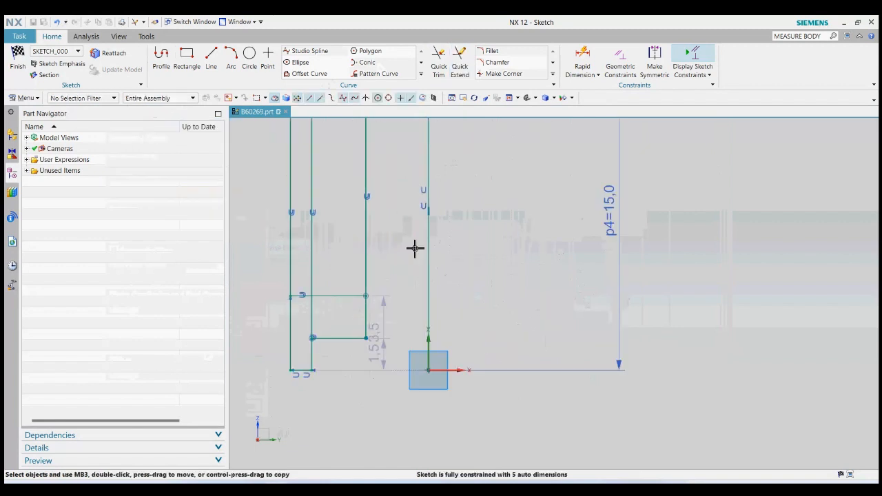
left_click(303, 73)
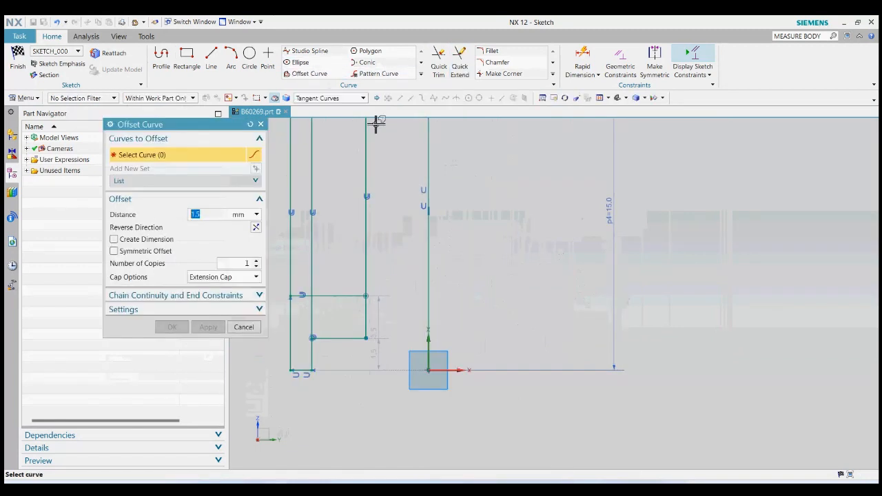
left_click(428, 160)
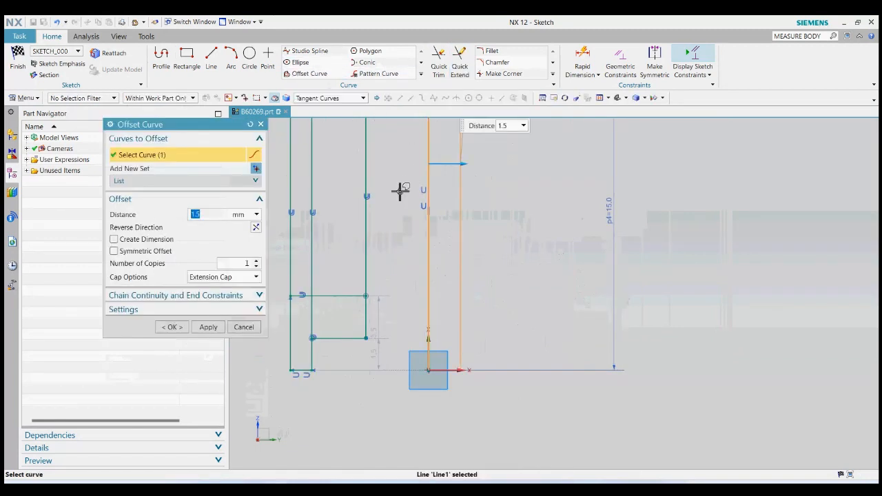
left_click(255, 228)
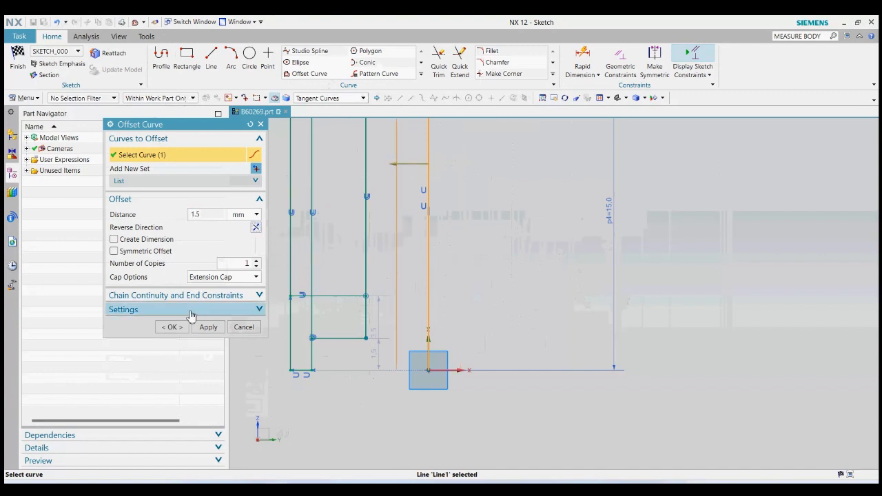
left_click(171, 326)
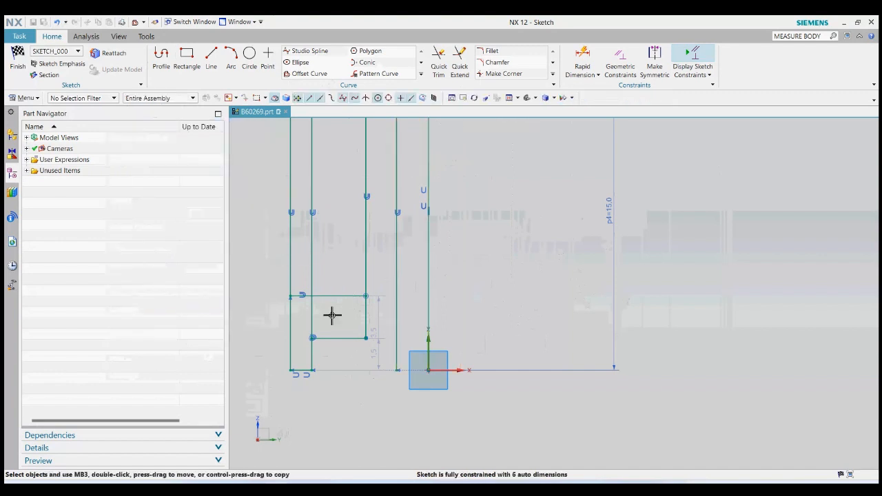
Step: Quick Extend the upper and lower horizontal lines to the 1.5 mm offset vertical
left_click(460, 65)
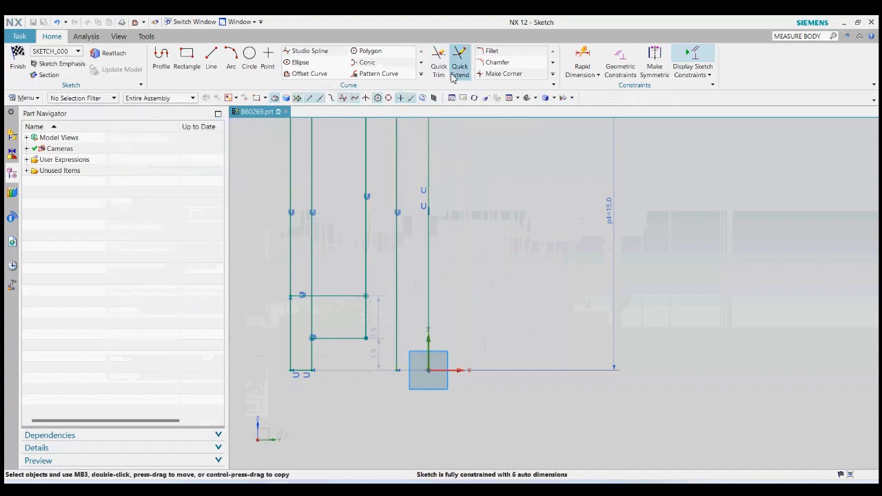
left_click(349, 297)
left_click(354, 338)
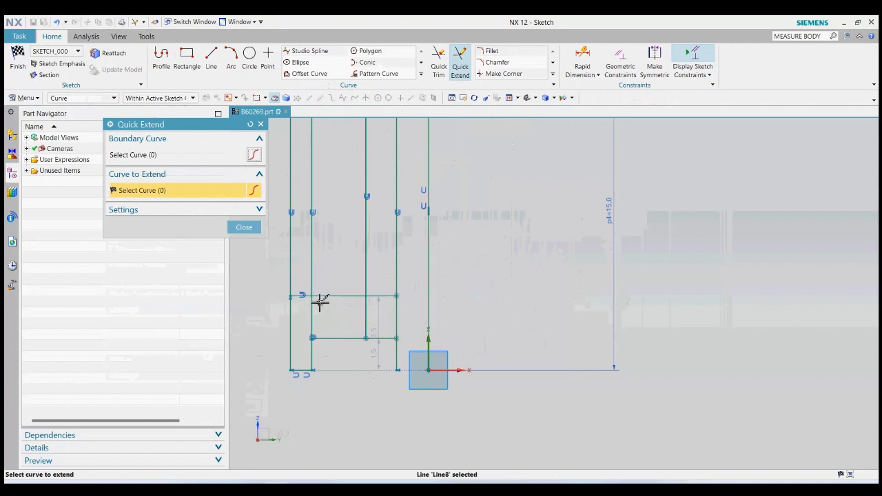
left_click(244, 228)
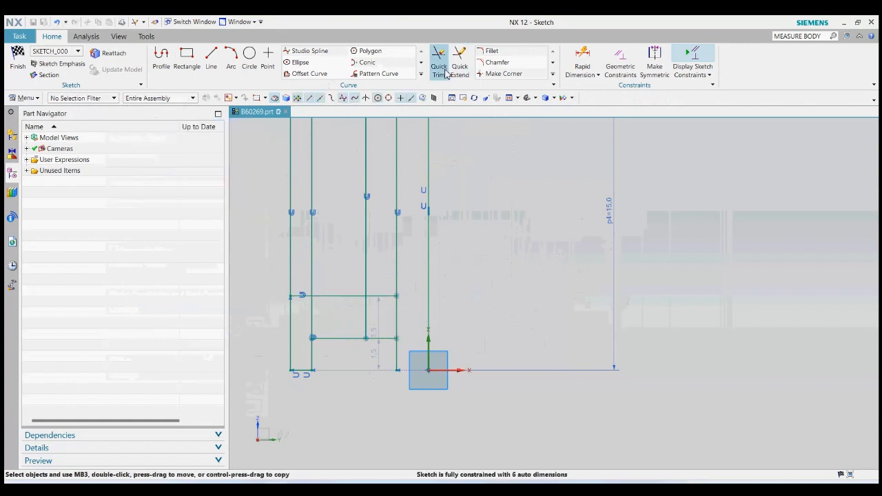
Step: Quick Trim the two outer verticals above the upper horizontal, and the second and third verticals between the two horizontals
left_click(441, 69)
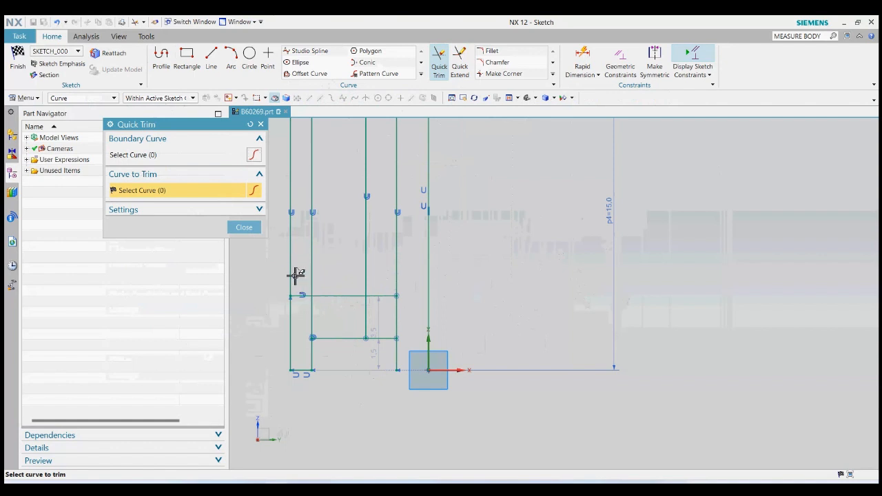
left_click(290, 270)
left_click(312, 256)
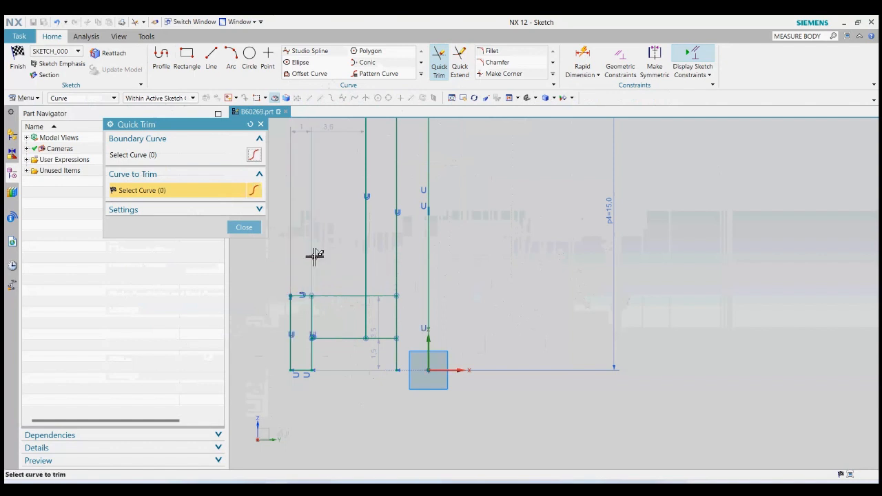
left_click(315, 313)
left_click(367, 312)
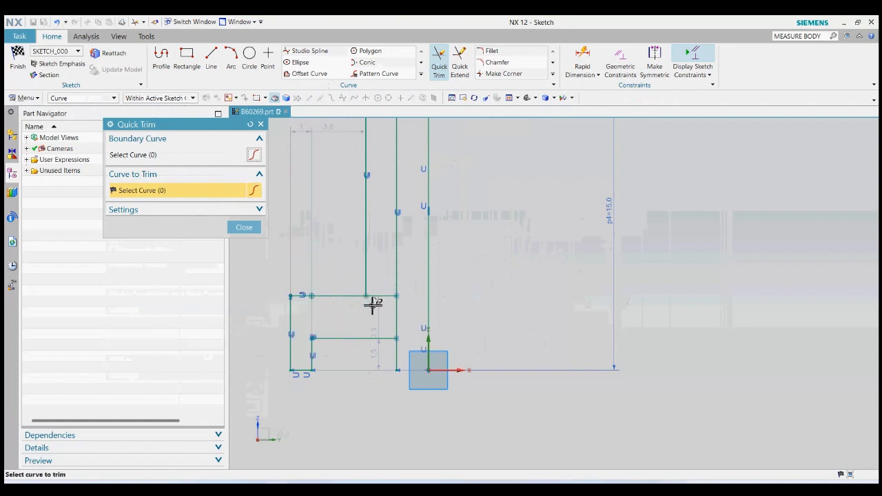
Step: Trim the upper horizontal between the two inner verticals, and the 1.5 mm offset vertical's stub below the lower horizontal
left_click(378, 297)
scroll(373, 327, "down", 2)
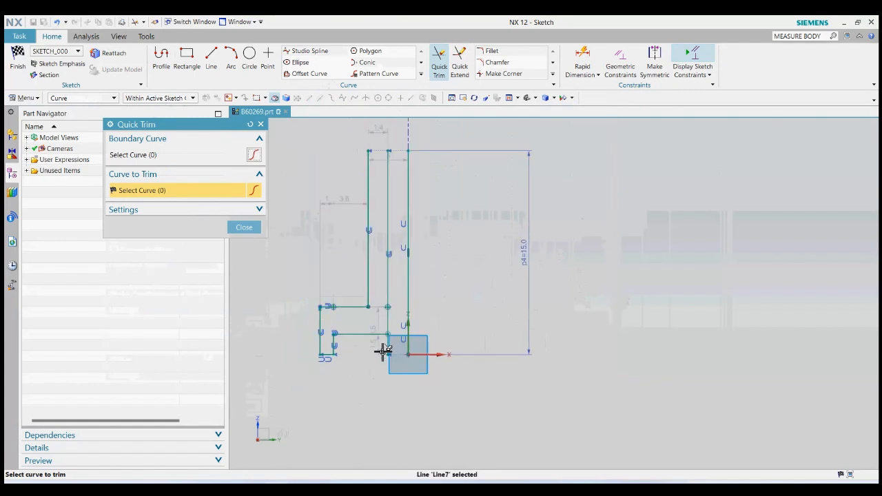
scroll(384, 352, "up", 4)
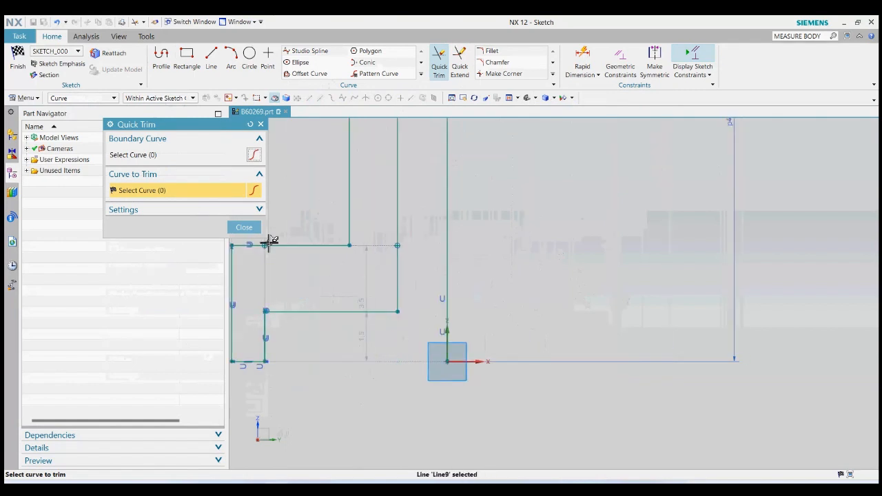
left_click(244, 227)
scroll(414, 241, "up", 3)
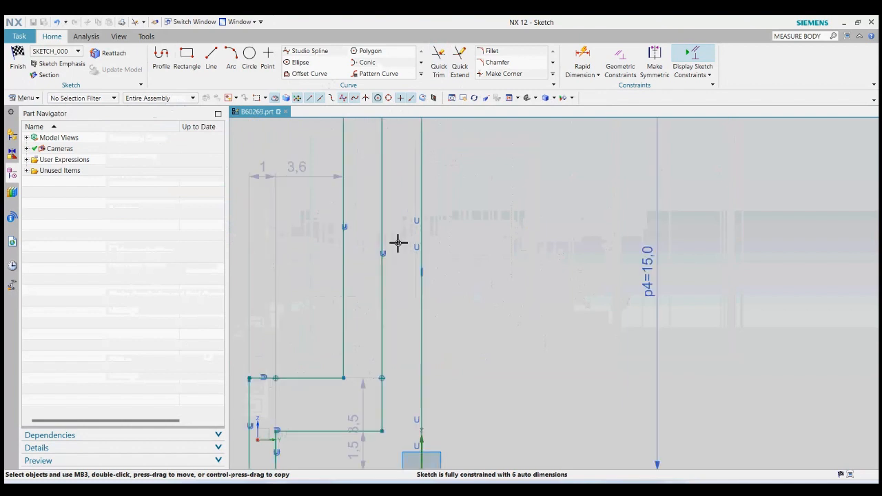
Step: Offset the flange's upper horizontal line 10.5 mm upward
scroll(398, 242, "down", 3)
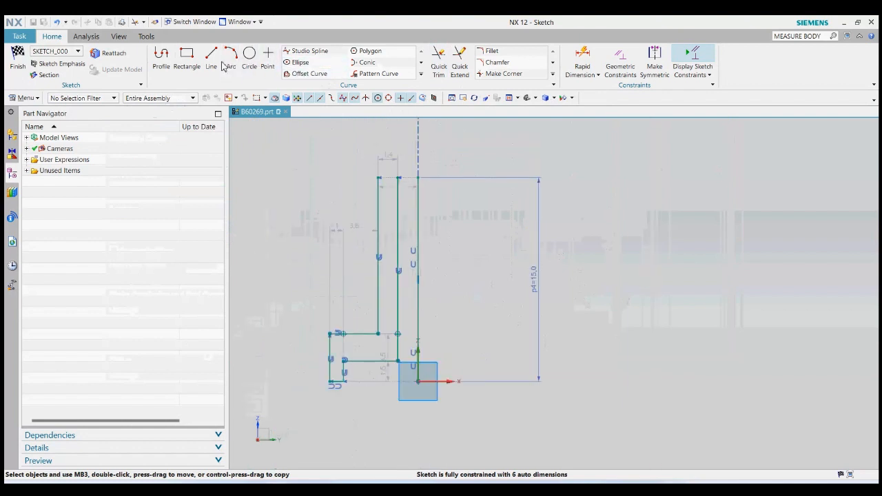
left_click(307, 74)
scroll(359, 311, "up", 2)
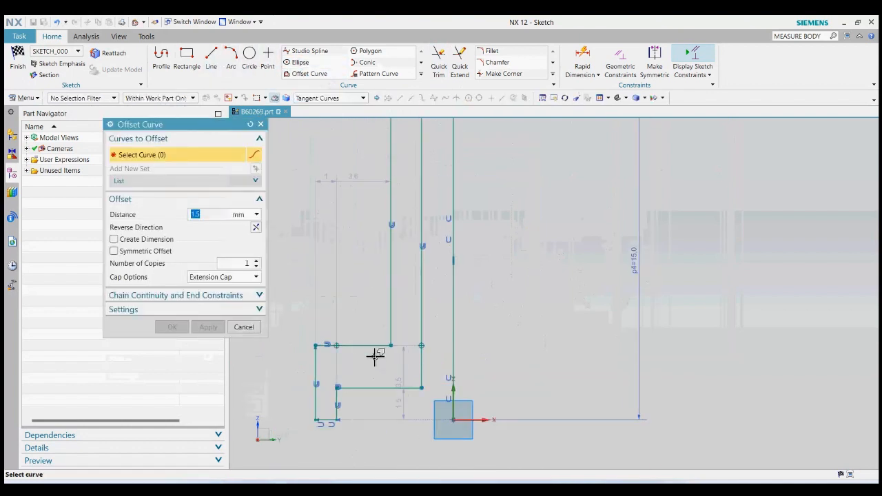
left_click(375, 348)
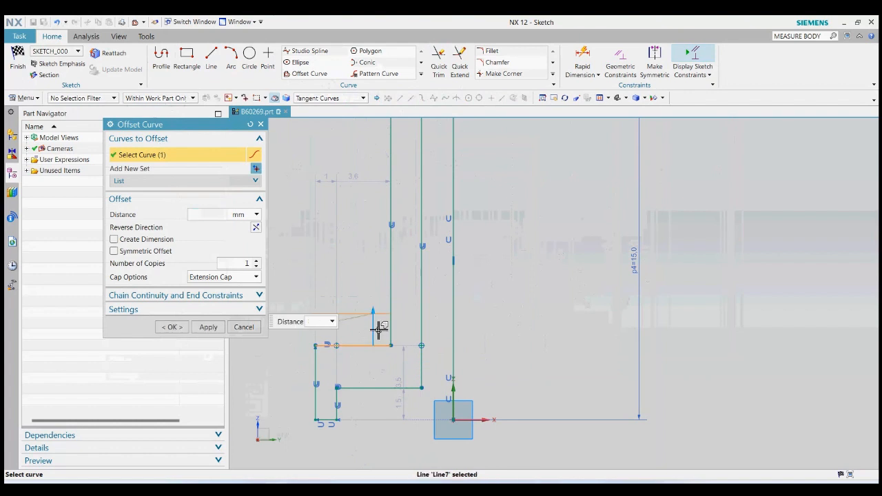
type("10.5")
key("Return")
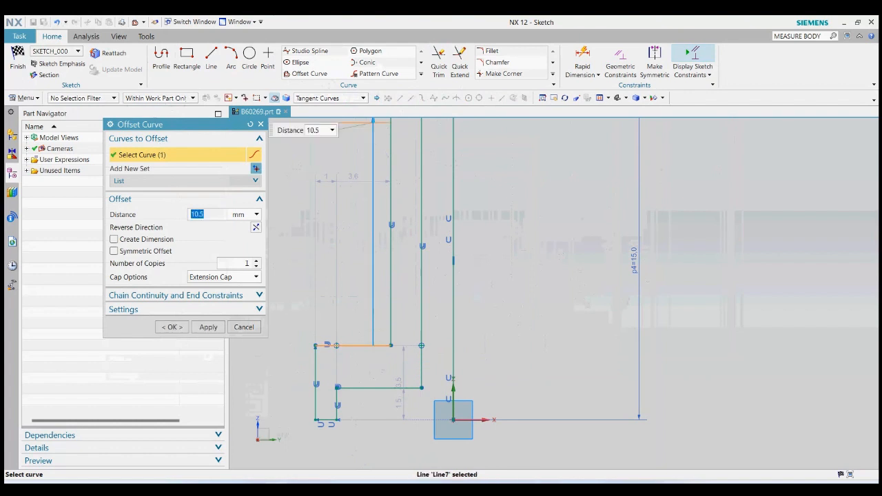
scroll(407, 337, "down", 3)
left_click(182, 328)
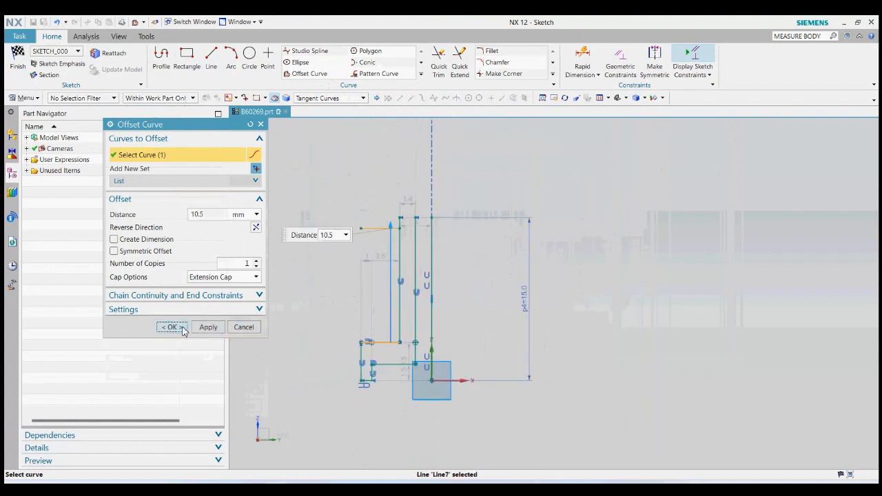
scroll(369, 243, "up", 2)
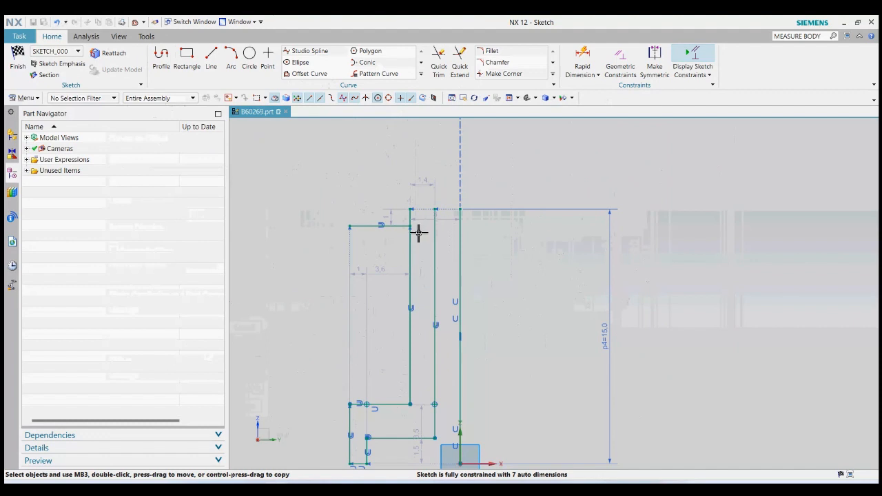
scroll(397, 284, "down", 2)
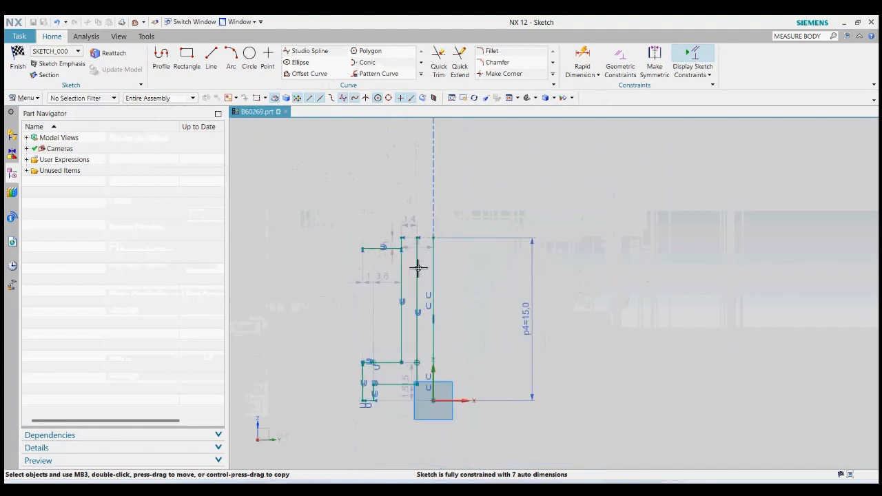
Step: Offset the vertical line on the centre axis by -2 mm, towards the profile
scroll(418, 266, "up", 2)
left_click(307, 73)
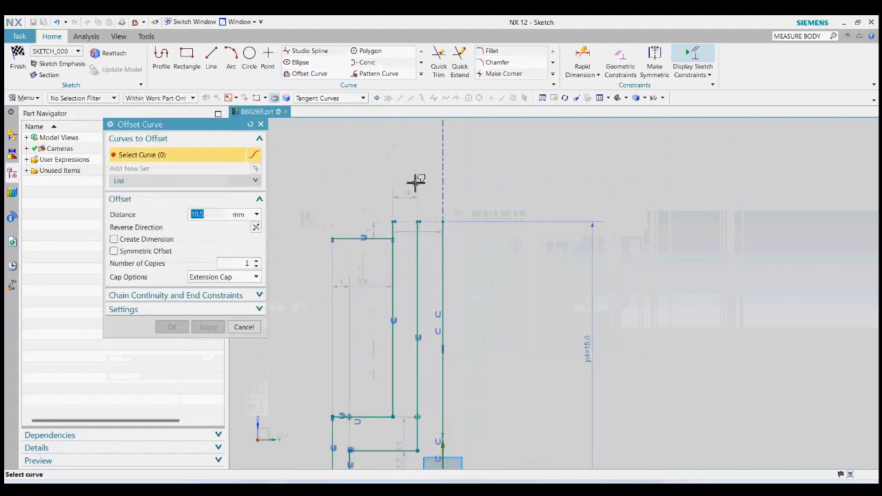
left_click(444, 238)
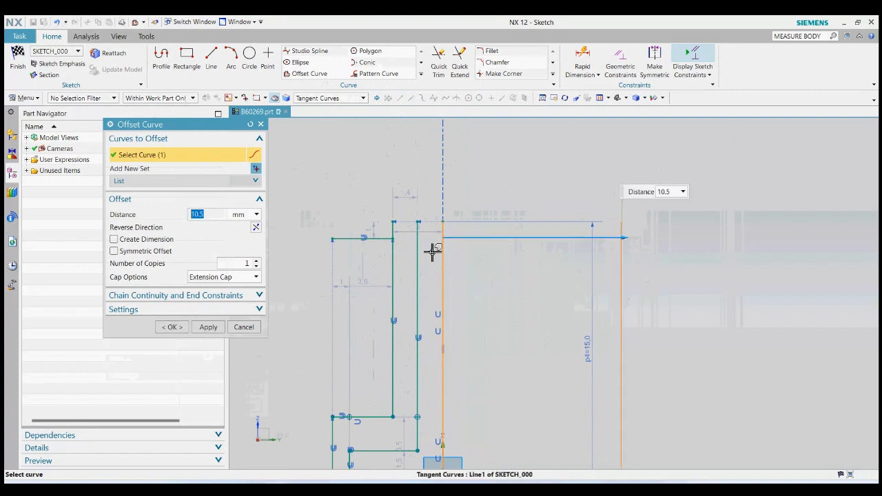
type("-")
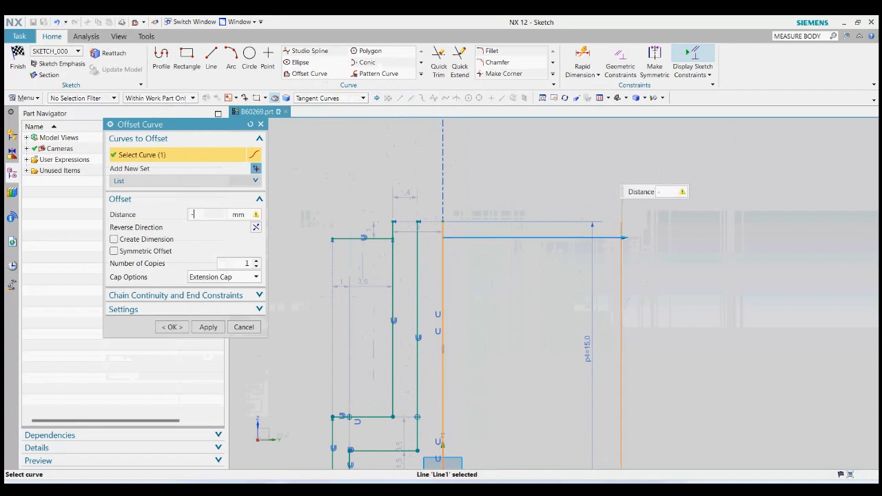
type("2")
key("Return")
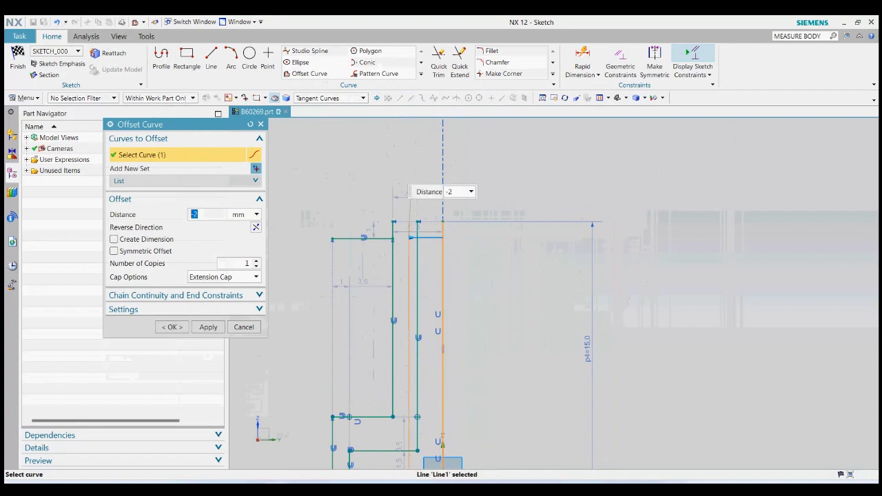
left_click(209, 327)
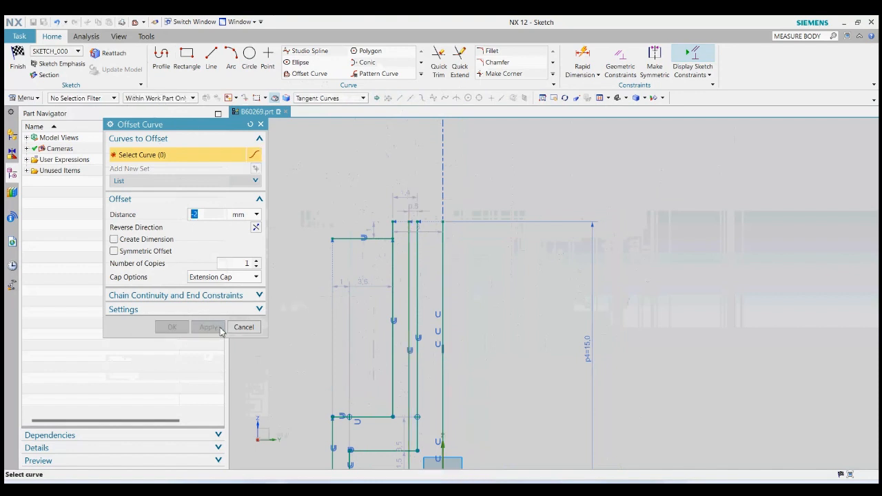
left_click(244, 327)
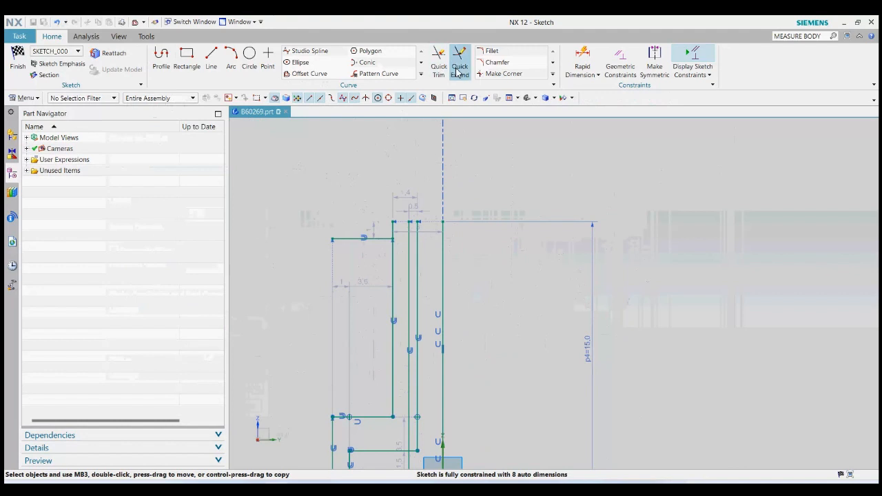
Step: Quick Extend the 10.5 mm offset horizontal inward to the 2 mm offset vertical
left_click(460, 65)
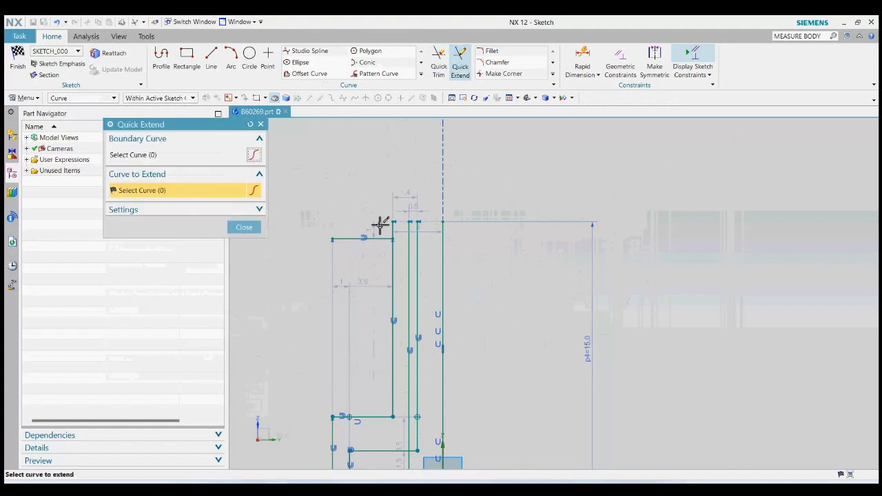
left_click(244, 227)
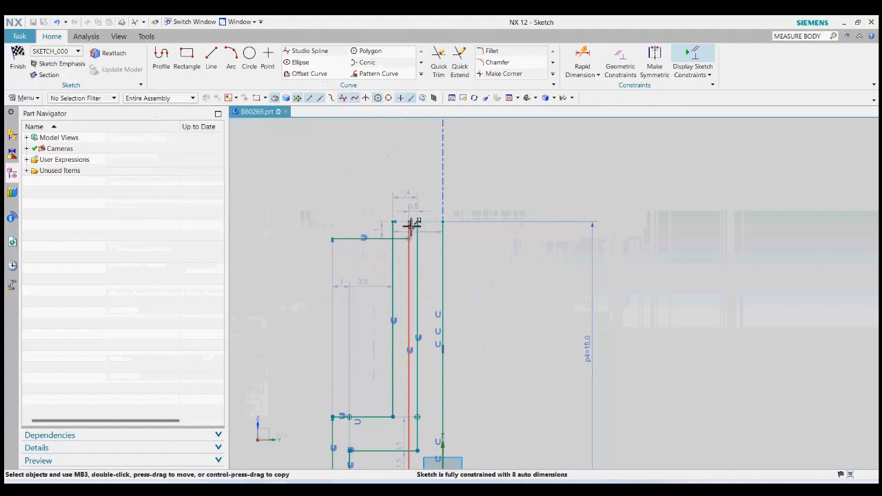
scroll(411, 222, "up", 2)
scroll(411, 223, "up", 3)
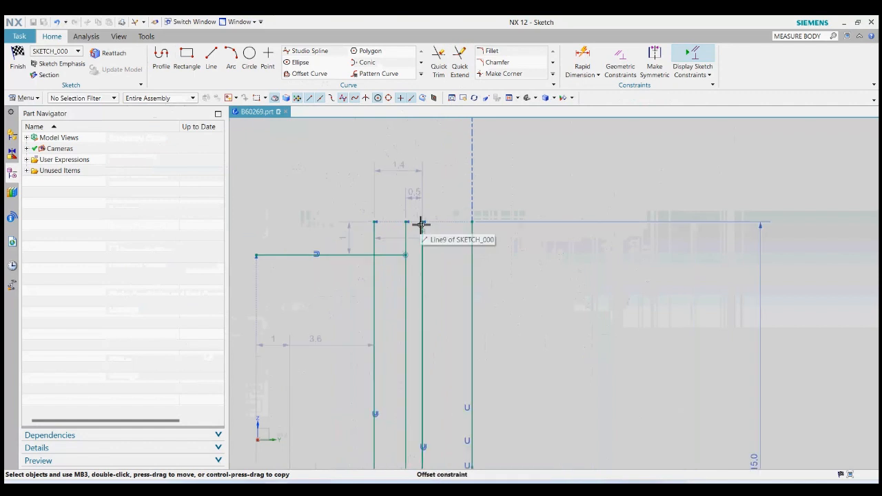
Step: Quick Trim the 10.5 mm offset horizontal outside the 5.9/2 mm vertical, and that vertical's stub above the horizontal
left_click(439, 62)
scroll(445, 181, "down", 3)
left_click(384, 227)
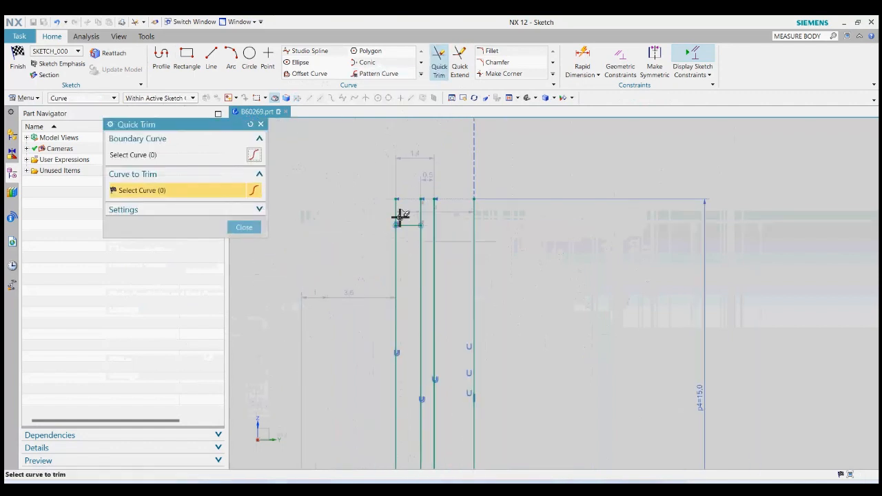
left_click(396, 211)
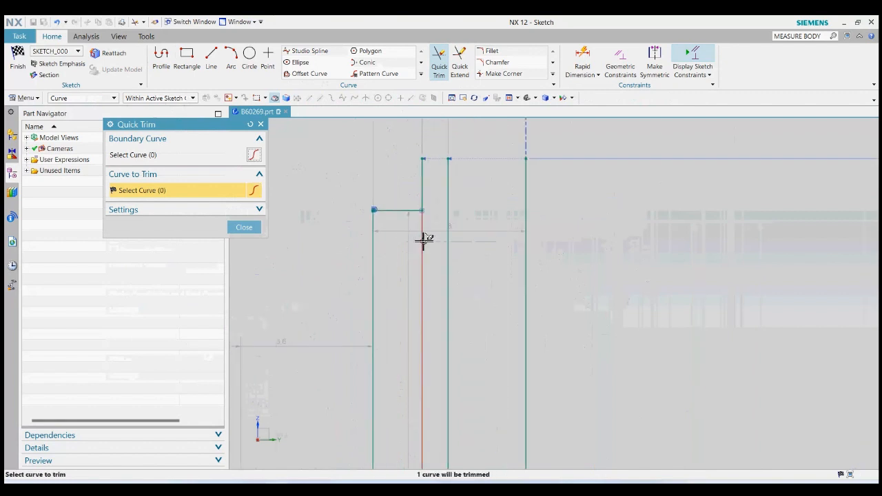
Step: Trim the 2 mm offset vertical's stub below the flange's lower horizontal line
left_click(424, 240)
left_click(441, 267)
scroll(417, 235, "up", 3)
scroll(455, 360, "down", 3)
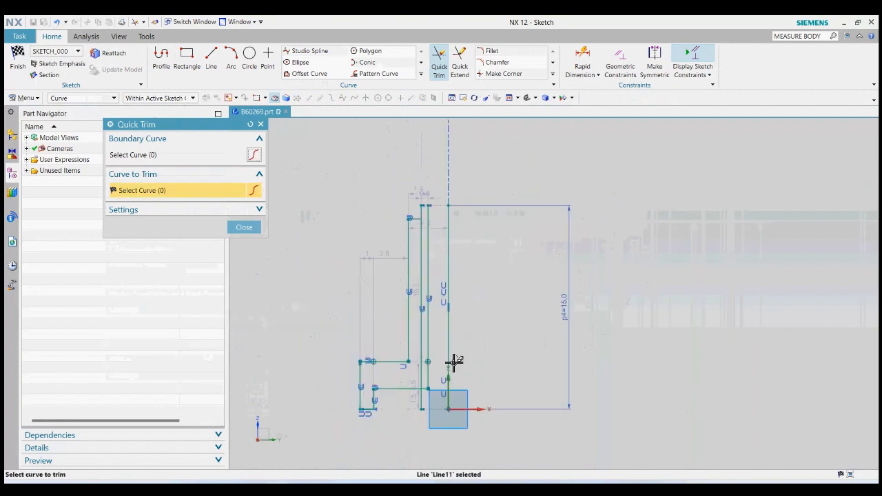
scroll(419, 411, "up", 2)
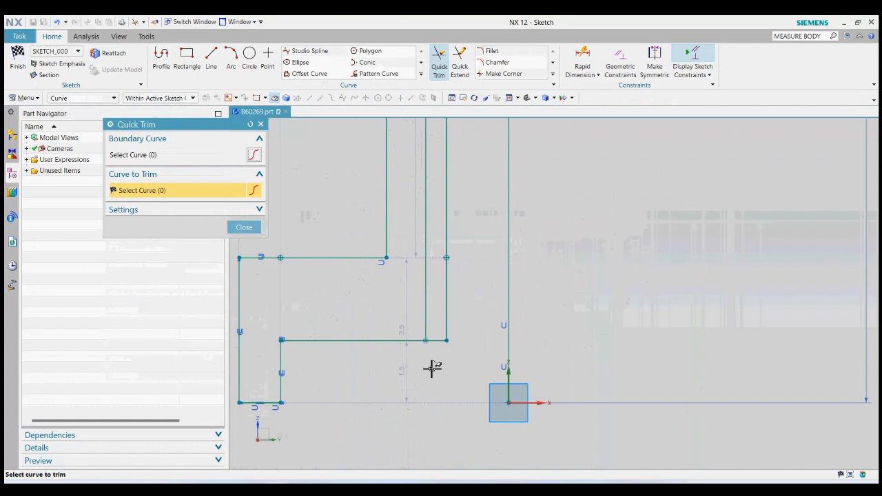
Step: Quick Trim the 2 mm offset vertical between the flange's lower horizontal line and the 10.5 mm offset horizontal
left_click(426, 326)
scroll(415, 405, "down", 5)
scroll(422, 208, "up", 1)
scroll(424, 207, "up", 4)
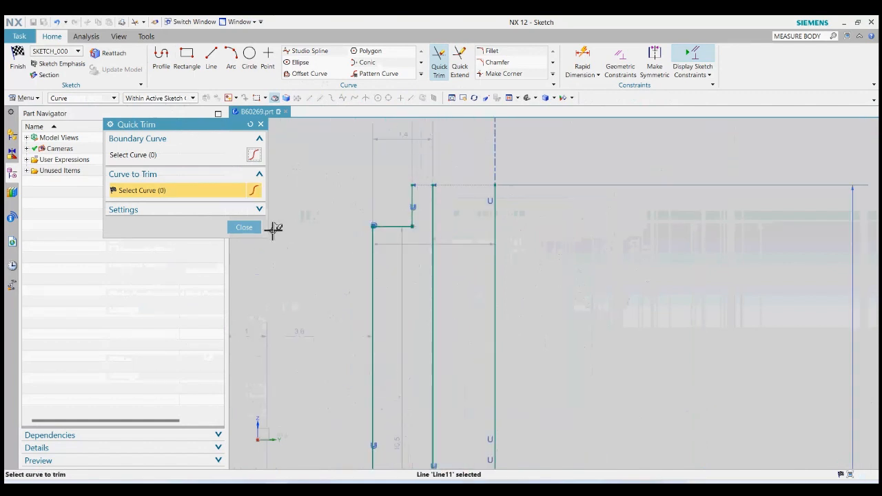
left_click(244, 227)
Step: Close the profile's upper end with a horizontal line about 0.5 mm long from the 2 mm vertical to the bore line, and finish the sketch
left_click(211, 59)
scroll(448, 199, "up", 5)
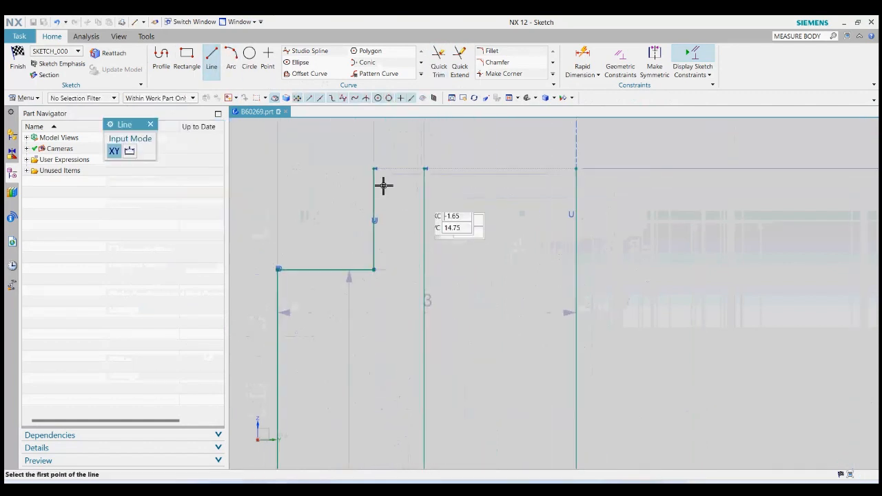
left_click(373, 168)
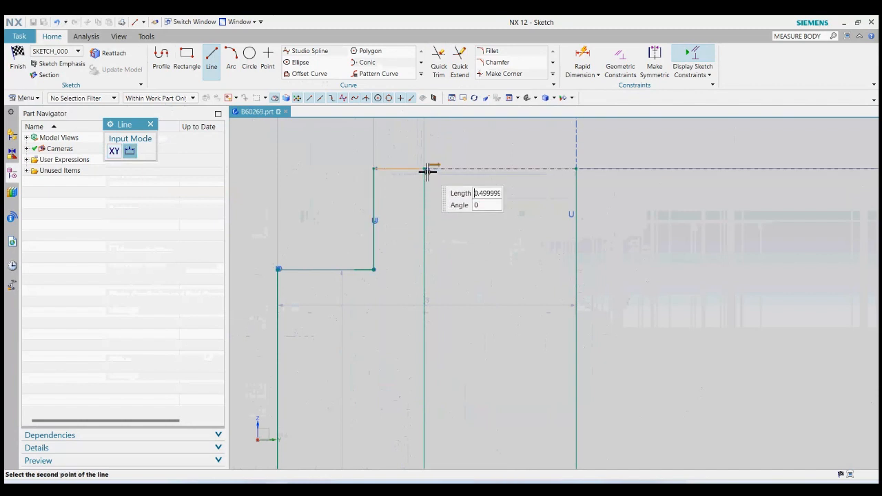
left_click(425, 168)
left_click(151, 124)
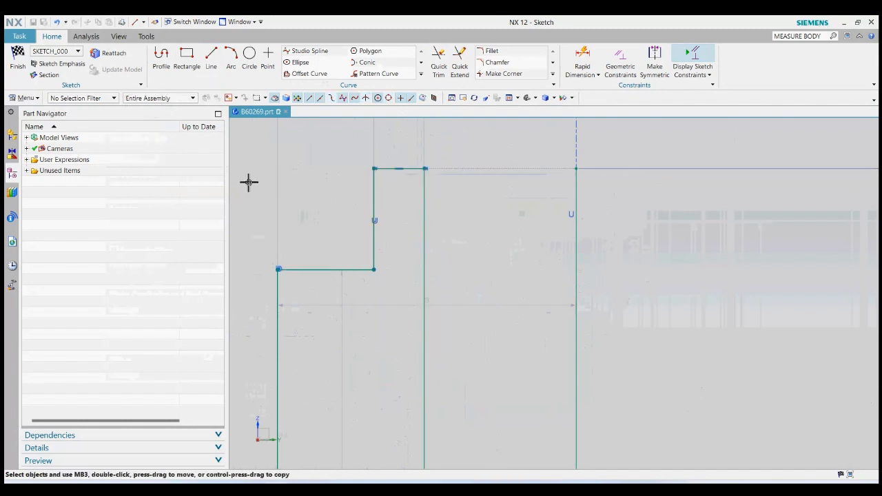
scroll(418, 244, "down", 3)
scroll(396, 244, "down", 3)
scroll(406, 245, "down", 2)
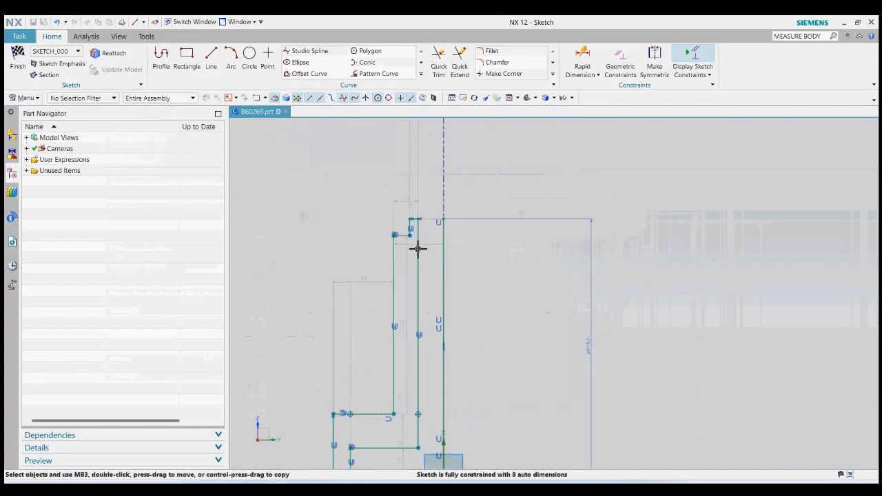
left_click(19, 66)
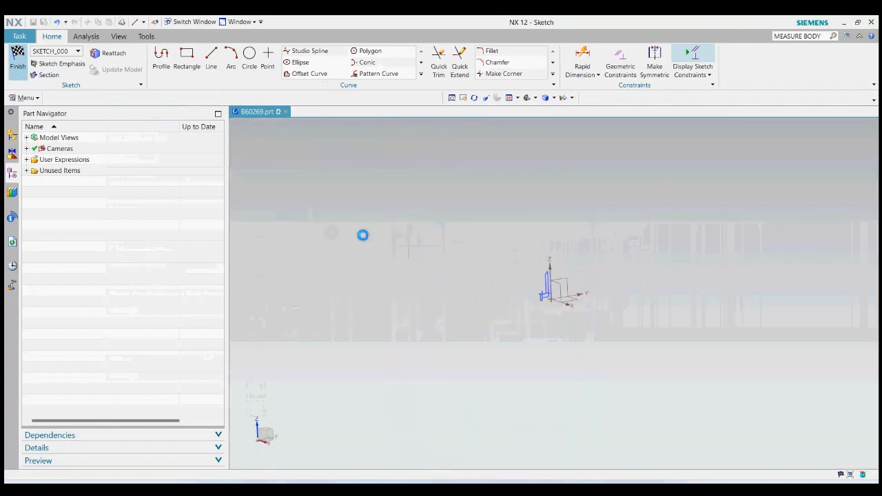
Step: Revolve the profile section from 0 to 360° about the vertical centre axis, with no Boolean
middle_click_drag(579, 293, 509, 290)
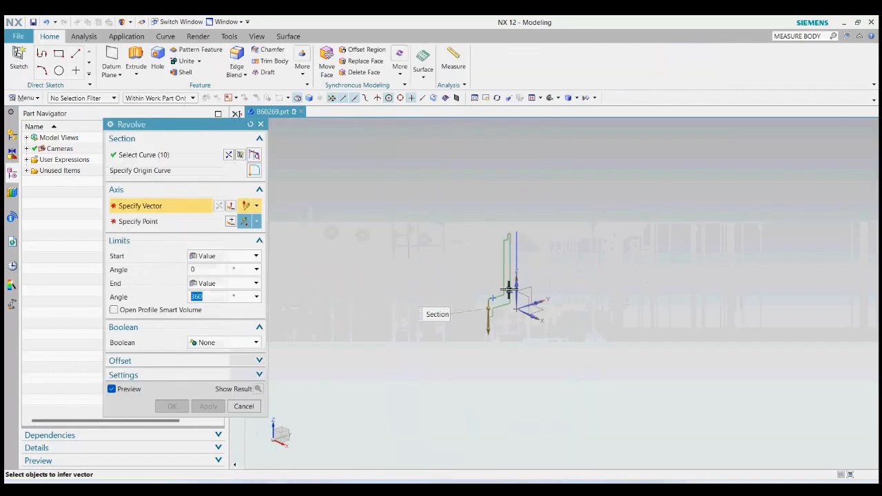
left_click(519, 279)
left_click(516, 240)
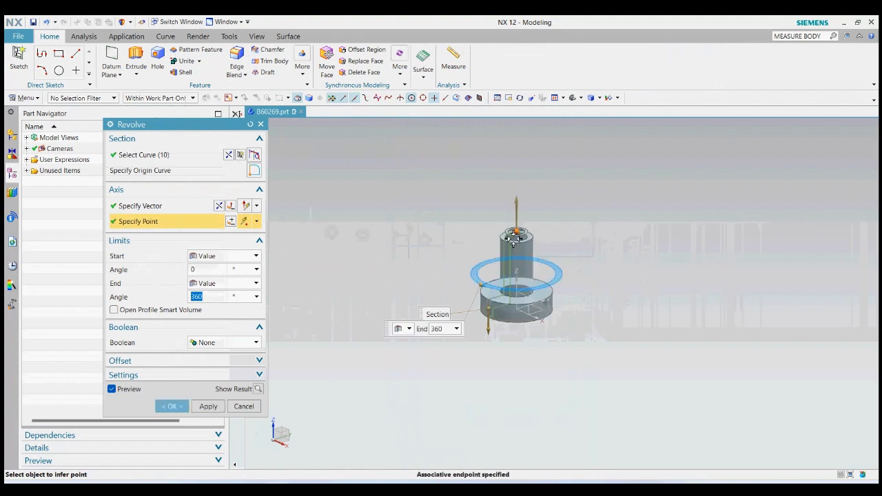
left_click(171, 406)
Step: Chamfer the outer upper edges of the narrow collar and of the shank below it using Offset and Angle, 0.5 mm and 15°
middle_click_drag(443, 333, 556, 248)
scroll(556, 248, "up", 5)
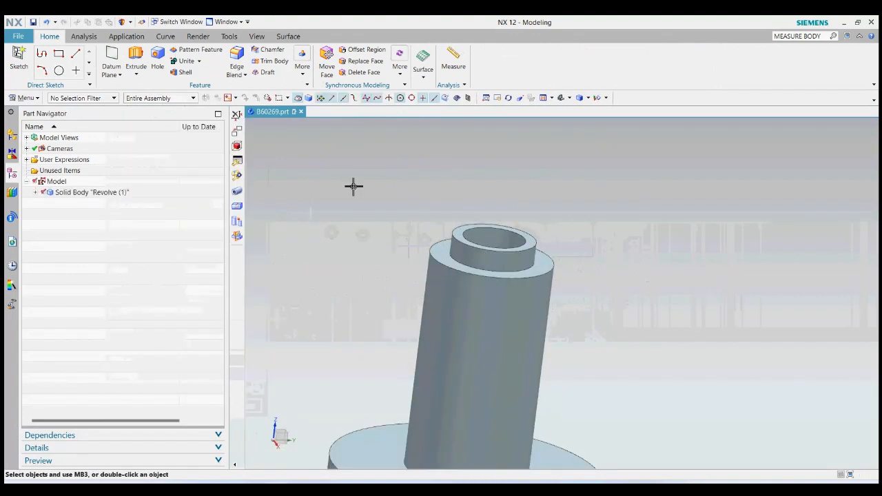
left_click(270, 49)
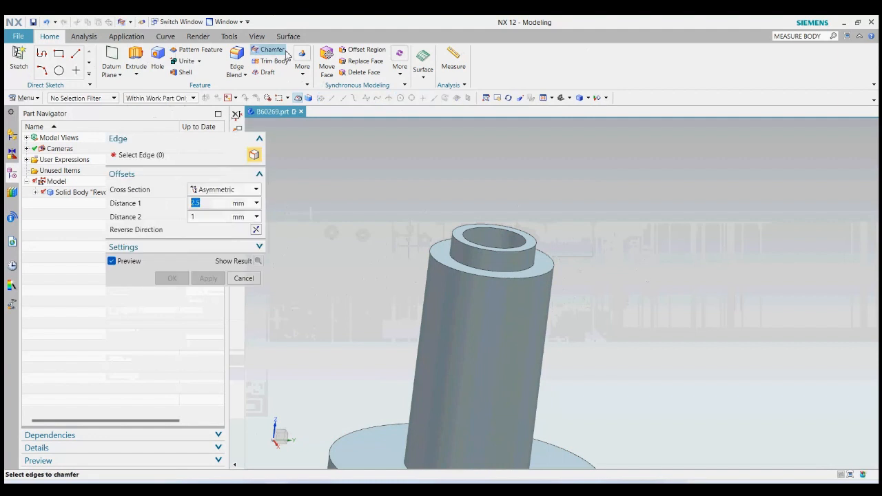
left_click(222, 190)
left_click(222, 221)
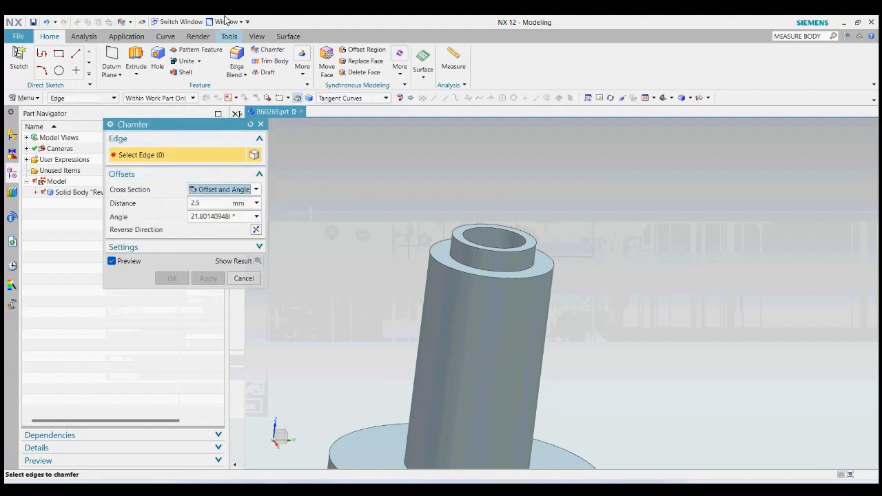
left_click(214, 202)
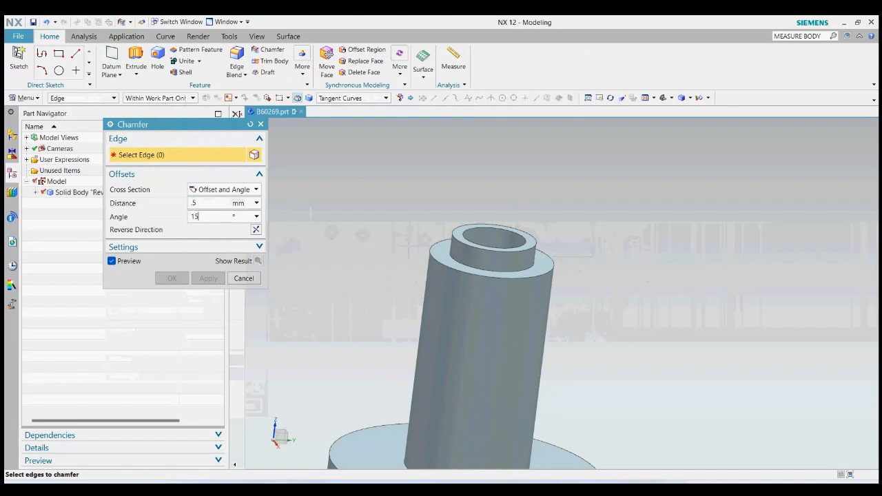
scroll(513, 219, "up", 4)
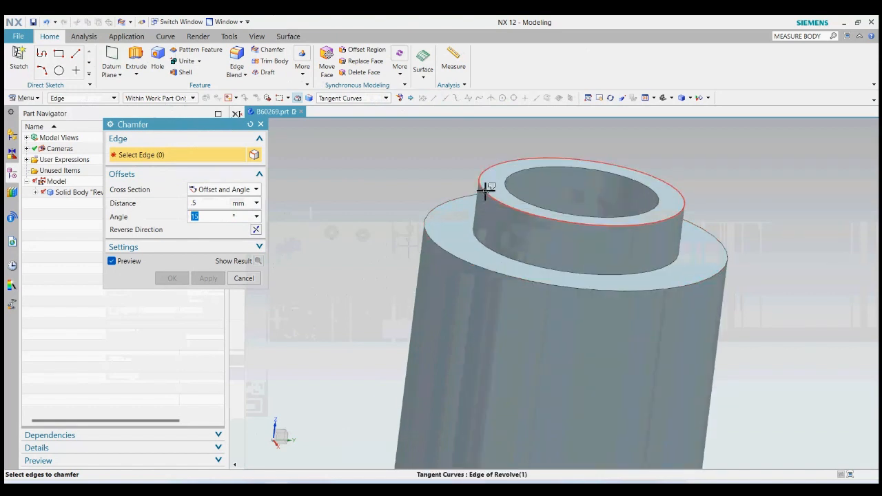
left_click(484, 191)
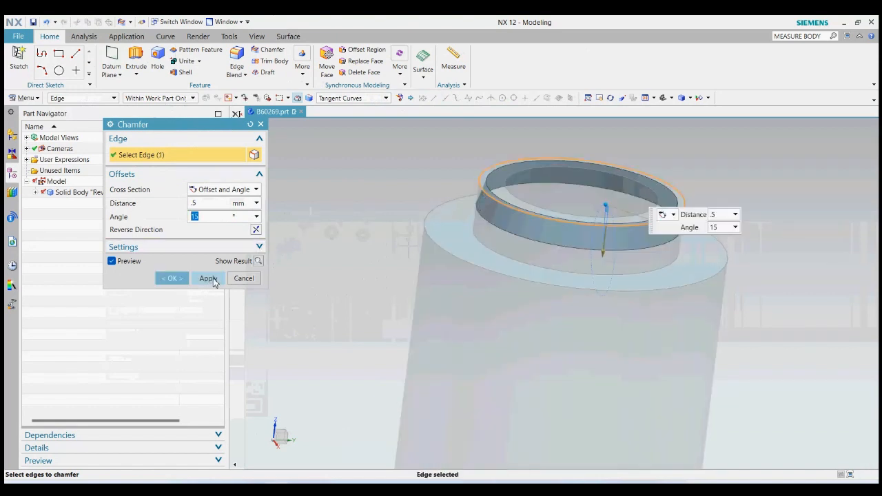
left_click(255, 231)
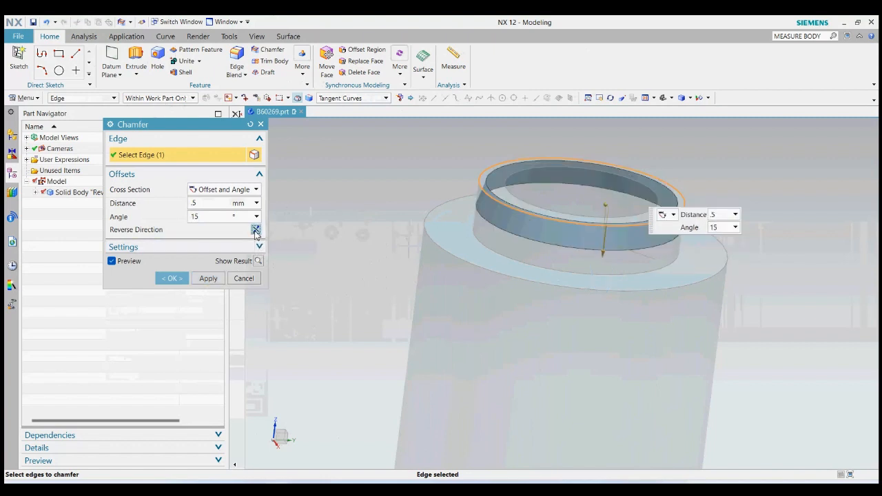
left_click(219, 279)
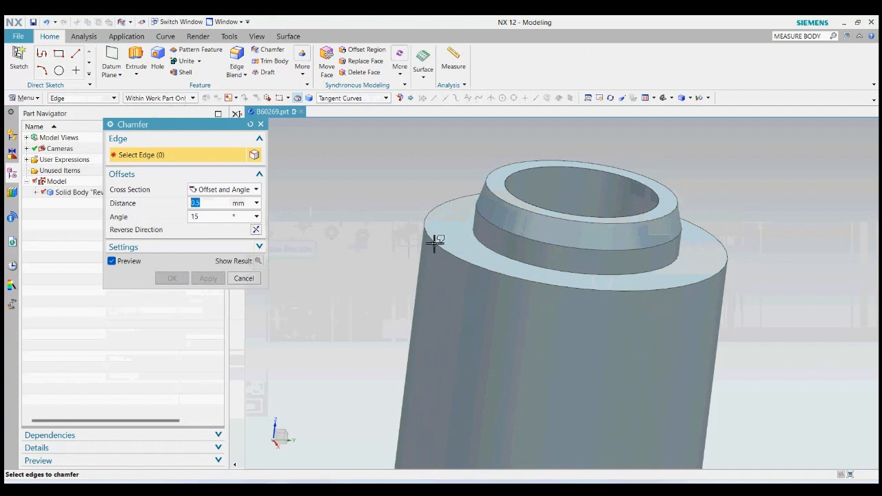
left_click(435, 242)
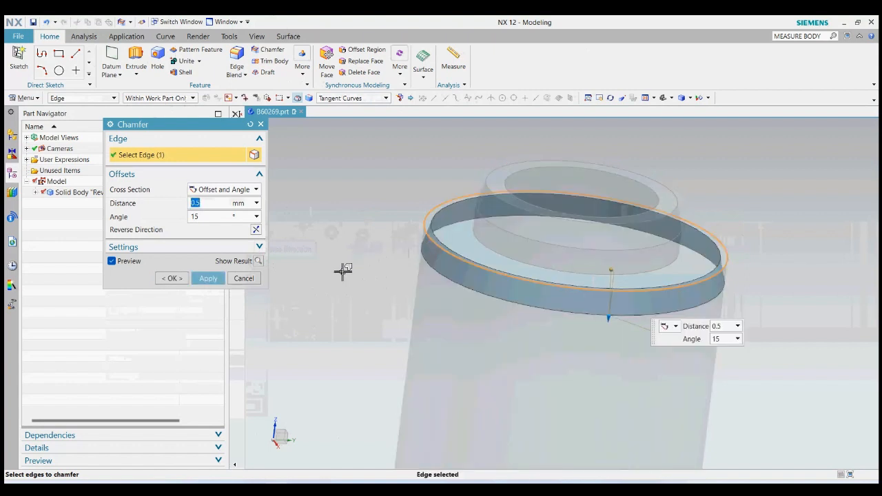
left_click(173, 278)
Step: Thicken the recessed face on the flange's underside outward into a separate disc body, with Offset 1 at 0 and Offset 2 at -1.5 mm
middle_click_drag(365, 227, 526, 166)
left_click(302, 62)
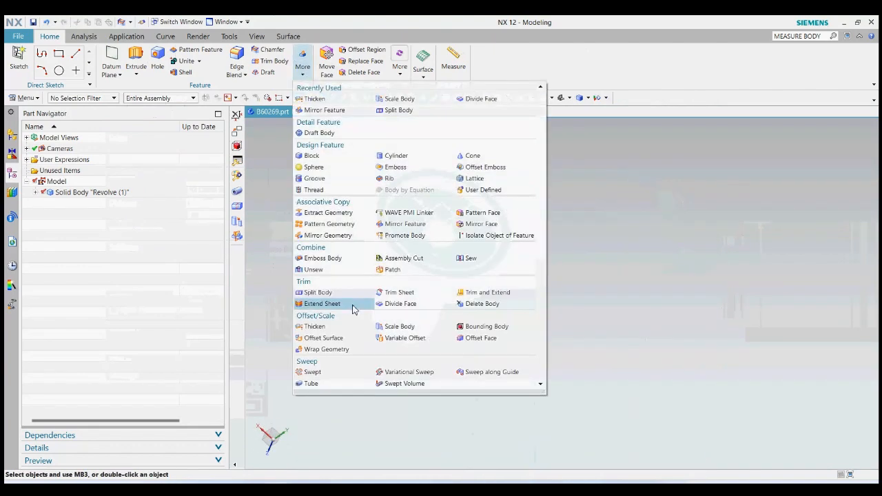
left_click(316, 327)
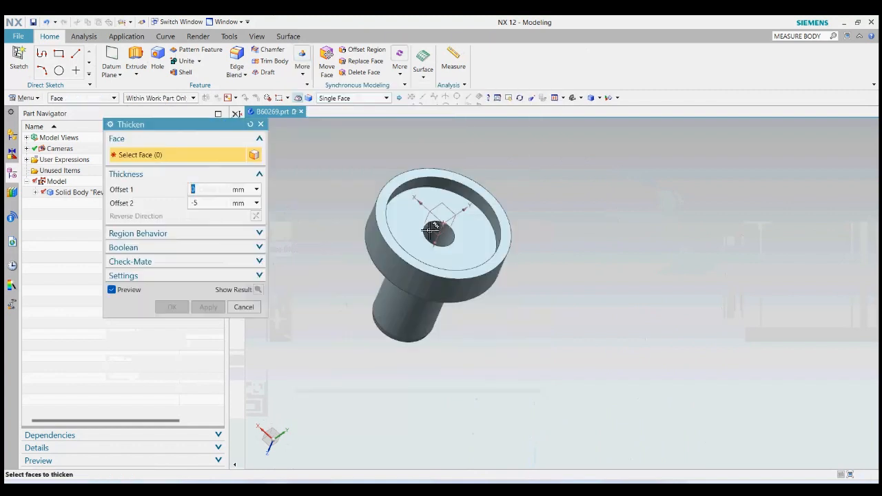
scroll(448, 227, "up", 2)
left_click(484, 234)
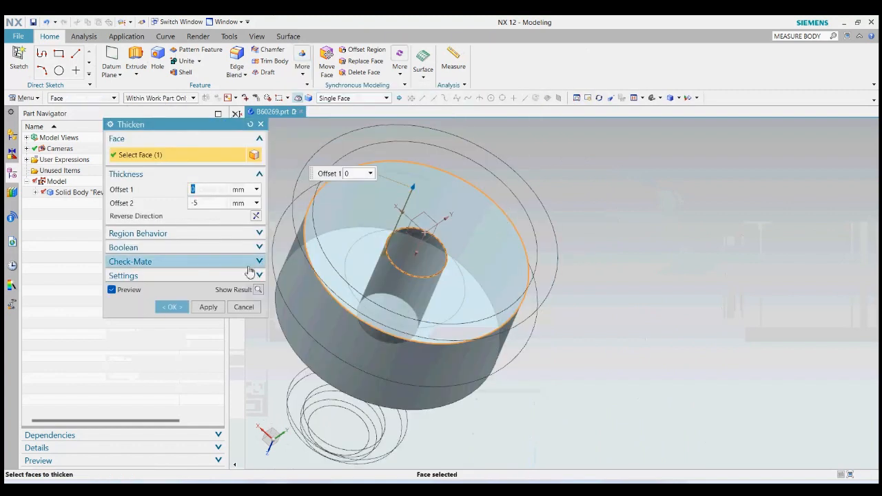
left_click(255, 216)
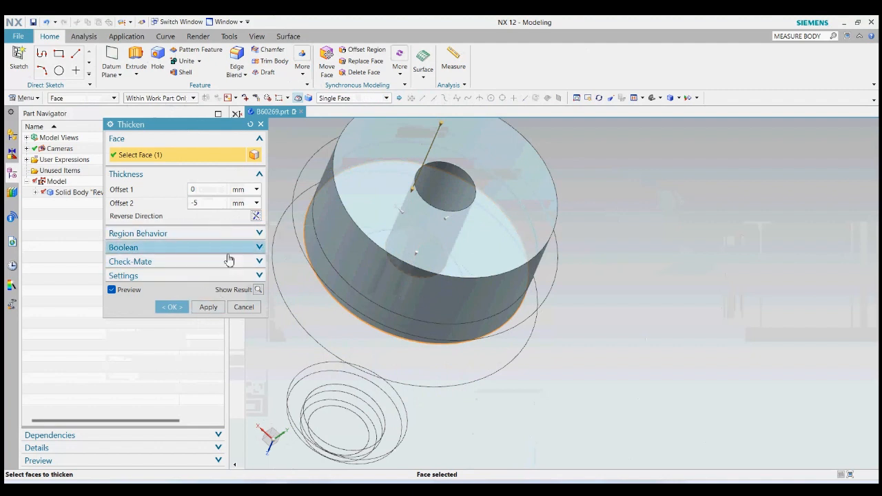
left_click(204, 203)
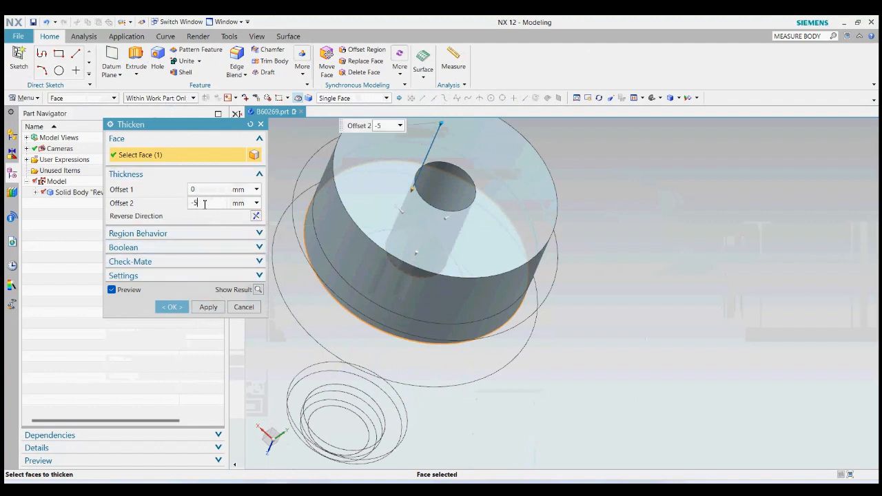
key("Return")
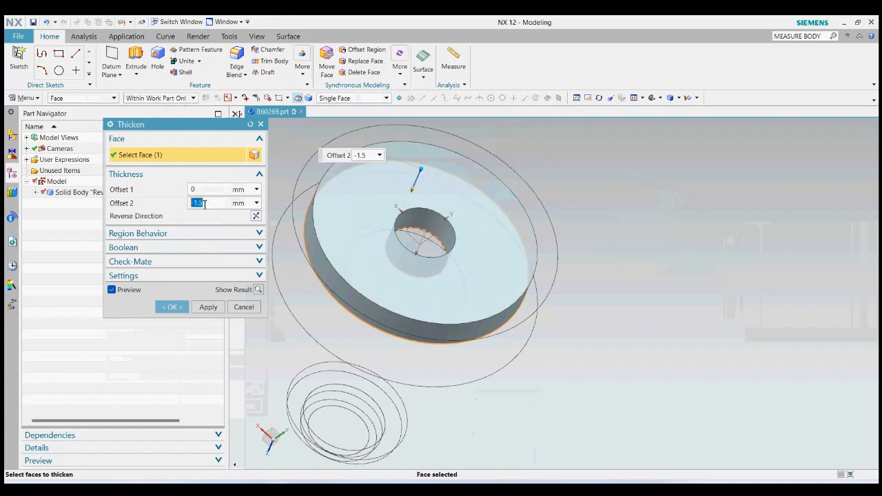
left_click(171, 306)
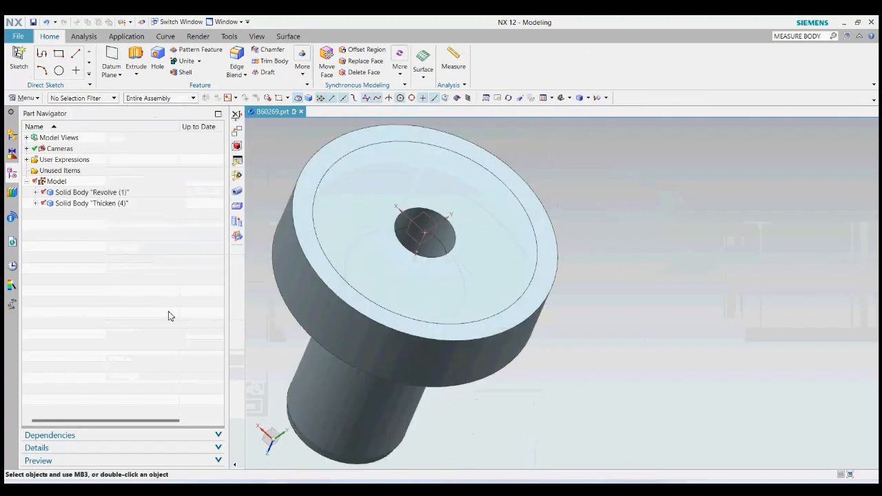
left_click(303, 74)
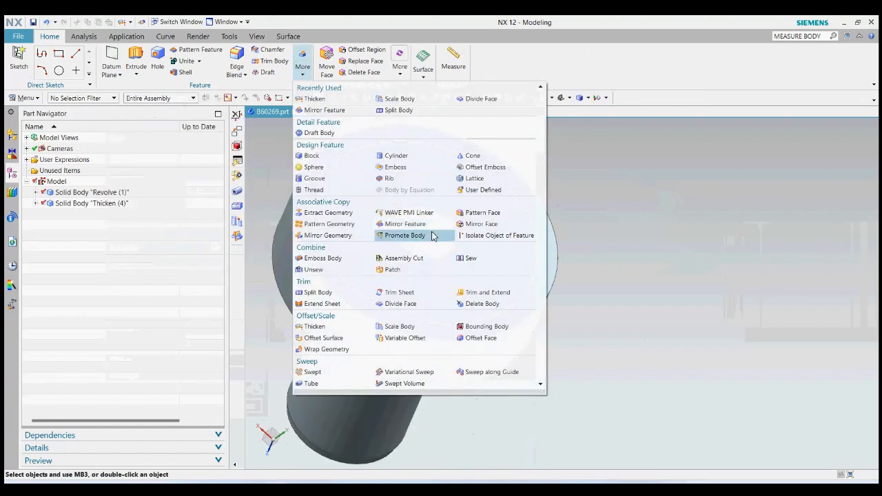
left_click(638, 162)
left_click(400, 63)
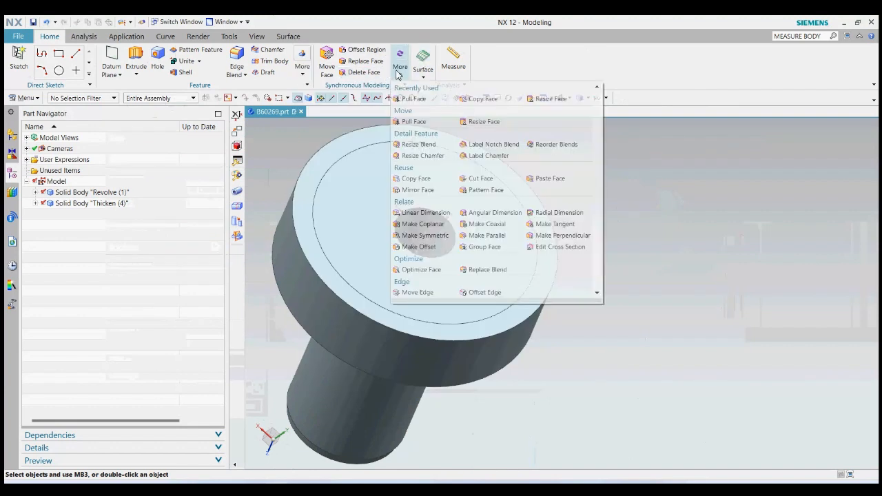
left_click(484, 121)
left_click(424, 233)
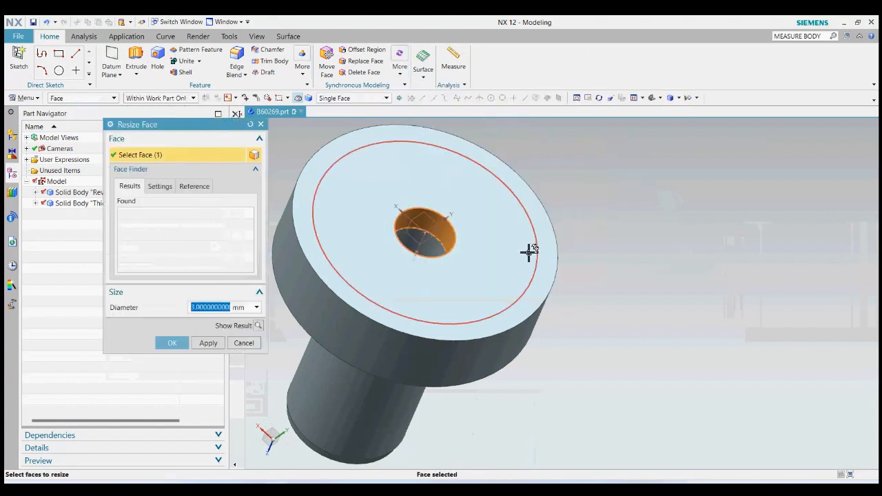
key("BackSpace")
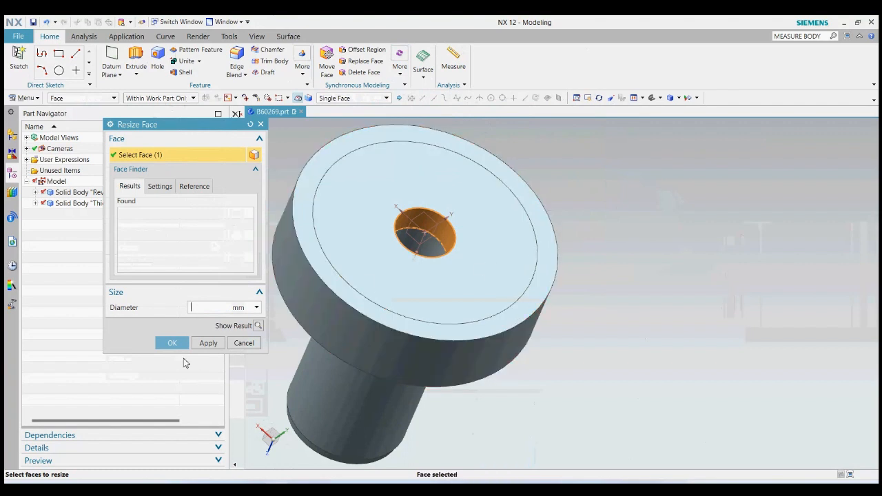
left_click(241, 345)
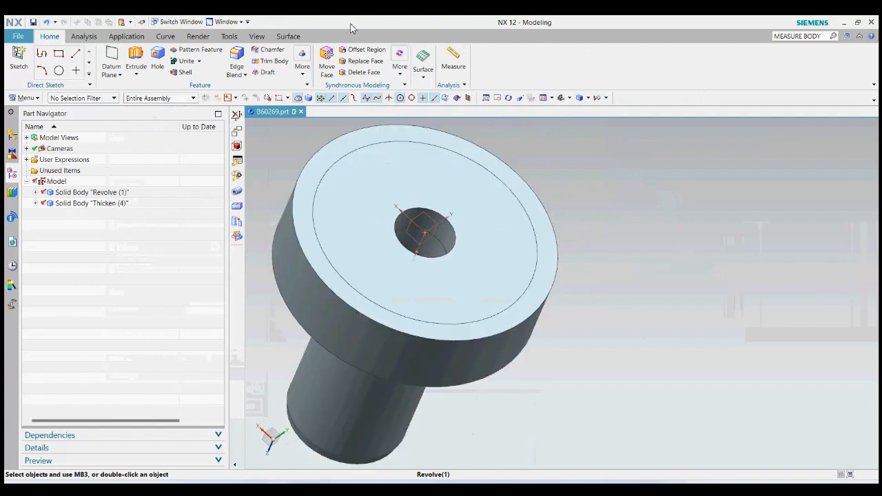
Step: Use Resize Face to set the diameter of the revolved body's bore, behind the disc's hole, to 2.5 mm
left_click(400, 67)
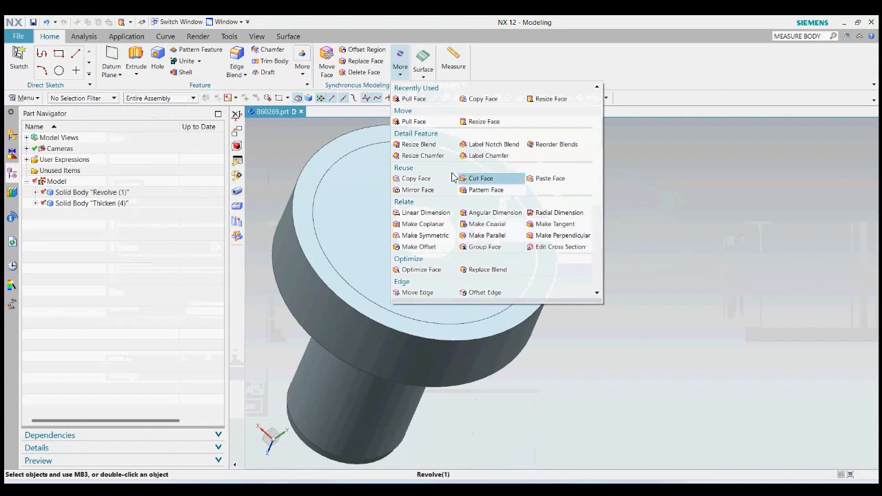
left_click(482, 121)
left_click(435, 249)
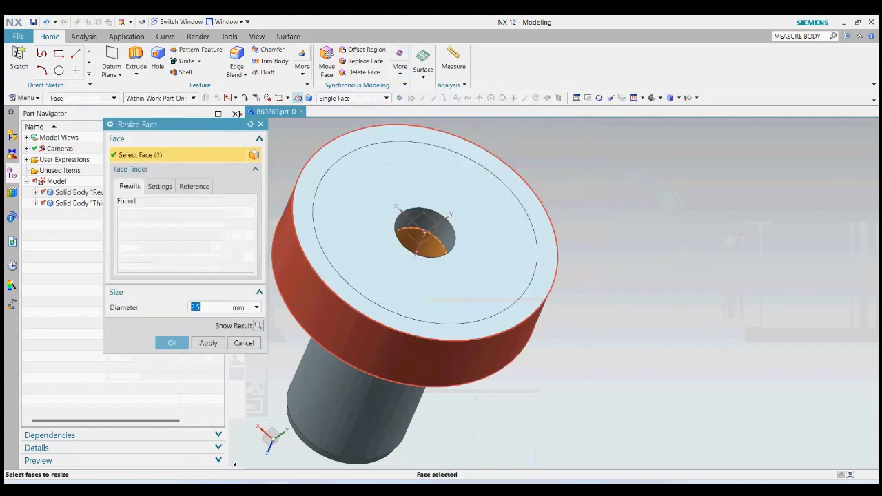
left_click(172, 343)
Step: Hide the datum coordinate system at the centre of the flange
scroll(620, 223, "down", 3)
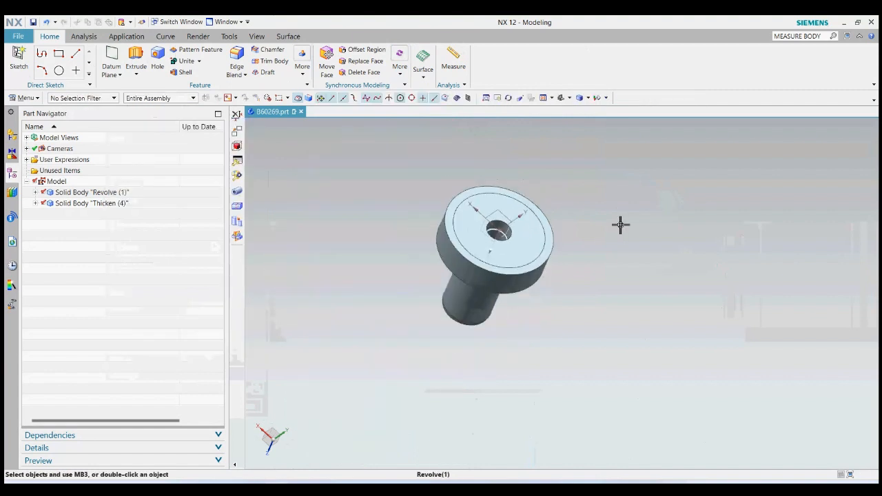
middle_click_drag(620, 223, 508, 244)
right_click(505, 232)
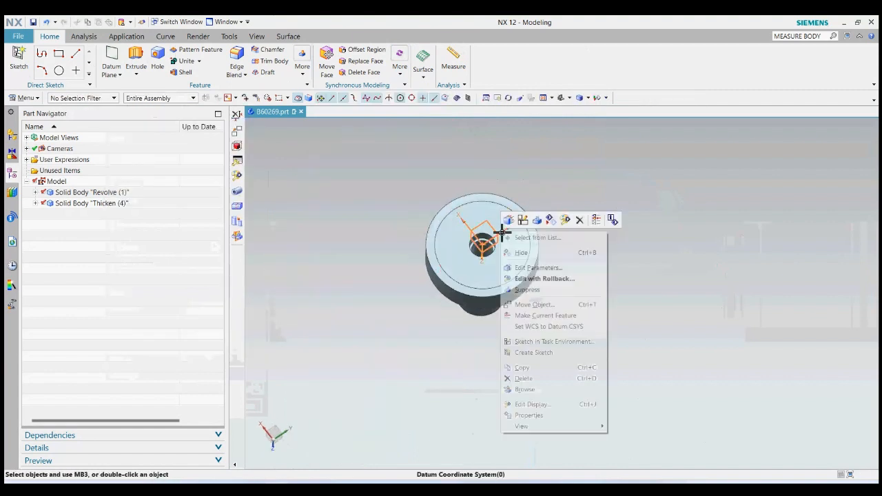
left_click(521, 254)
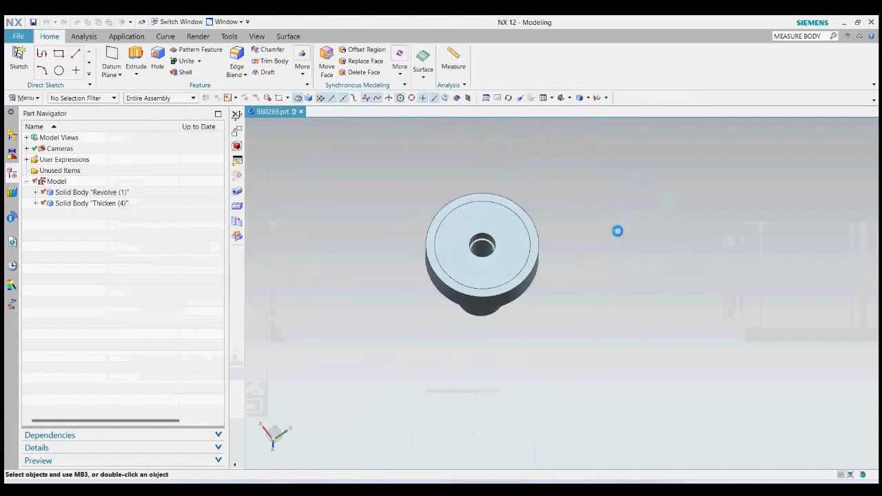
Step: Change the display color of the thickened disc body to a light orange from the Light palette group
key("ctrl+j")
left_click(508, 262)
left_click(207, 207)
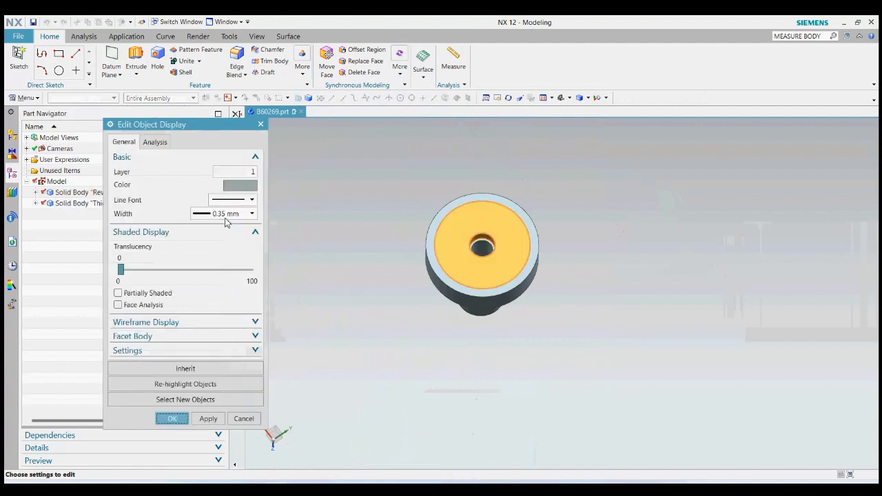
left_click(243, 188)
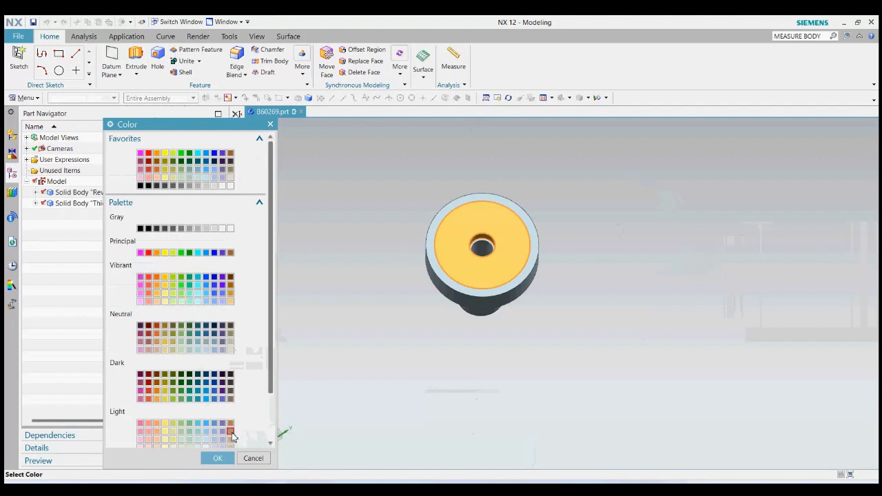
left_click(220, 458)
left_click(181, 422)
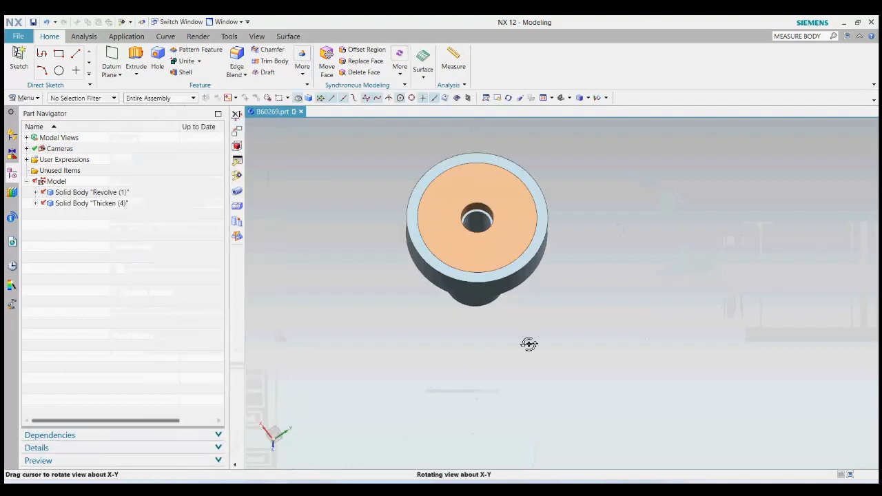
Step: Change the display color of the revolved sleeve body to a light blue from the Vibrant palette group
middle_click_drag(529, 345, 587, 230)
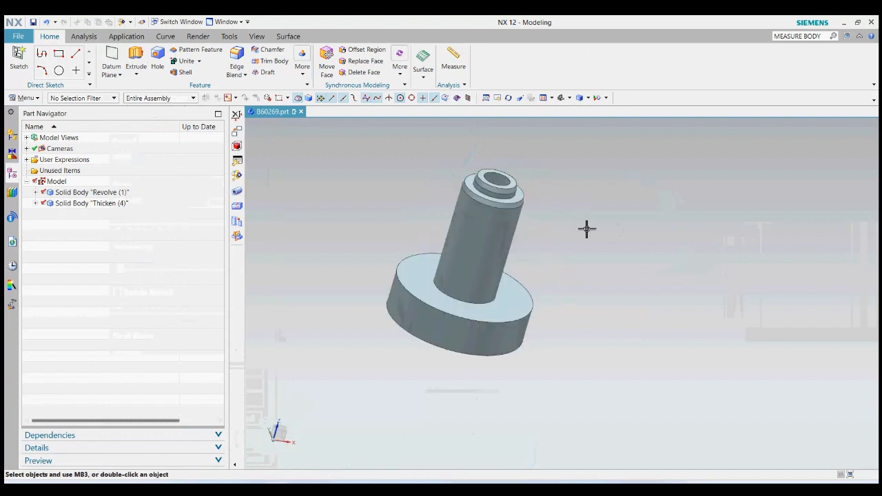
key("ctrl+j")
left_click(483, 271)
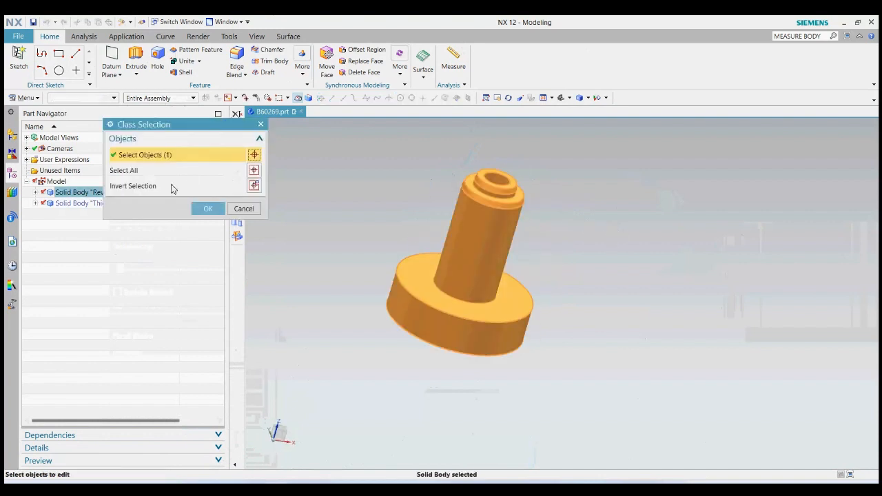
left_click(197, 209)
left_click(240, 186)
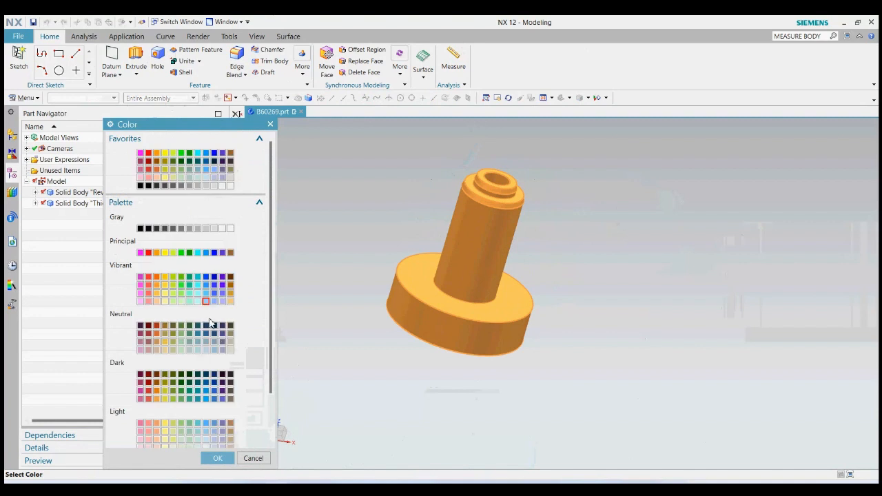
left_click(217, 459)
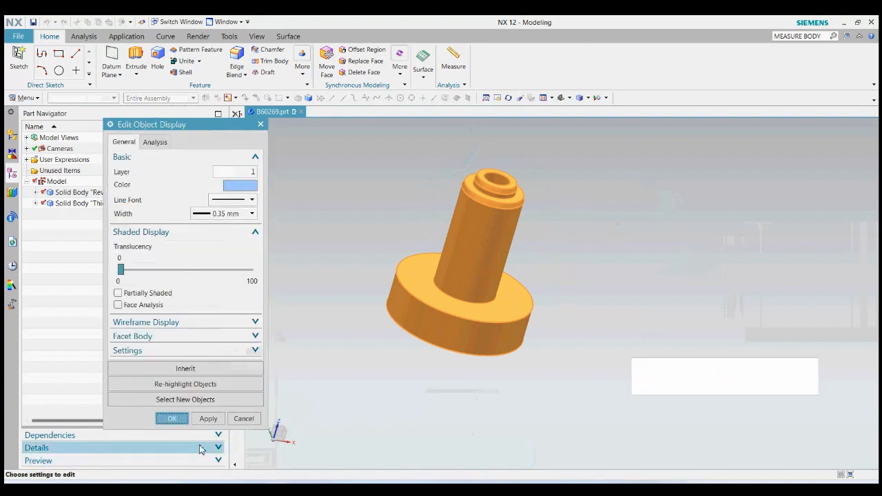
left_click(172, 419)
middle_click_drag(572, 282, 665, 264)
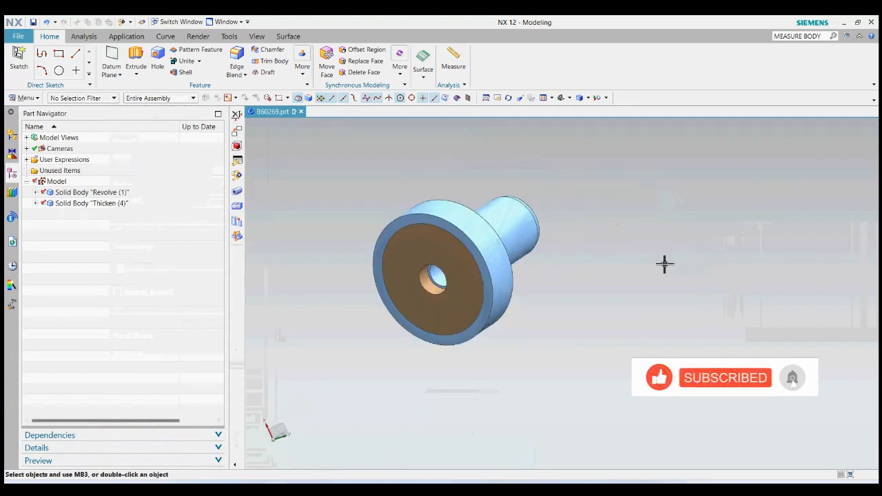